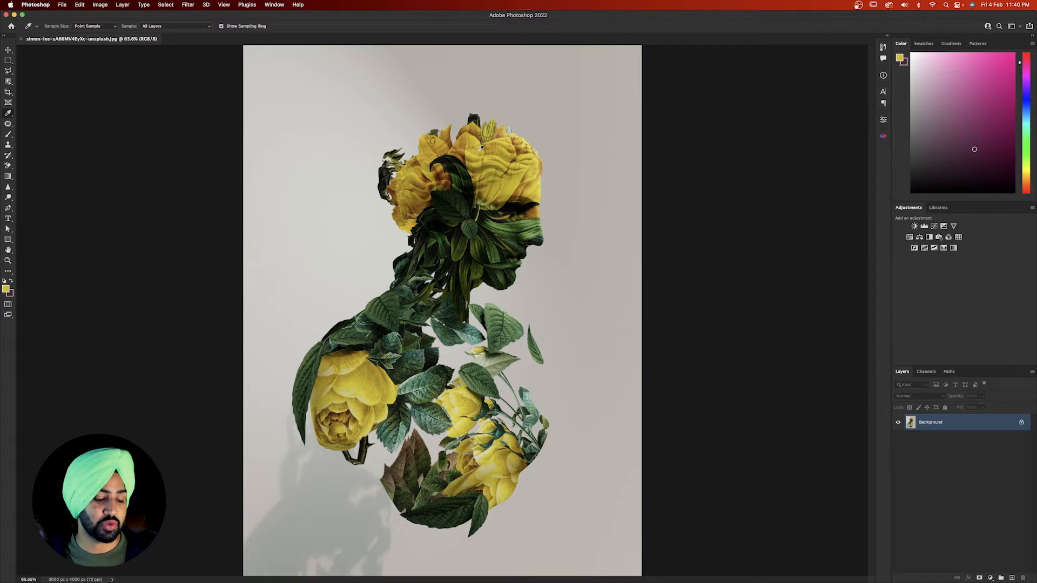
- Sample dark green from the head's leaves as the foreground color and yellow from the petals as the background color
click(465, 201)
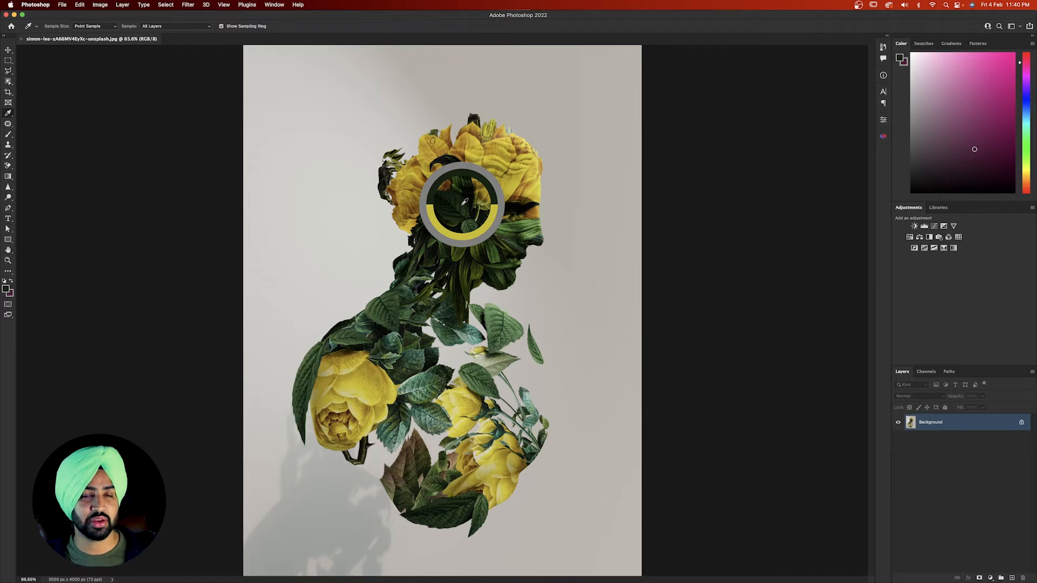
drag(465, 201, 504, 280)
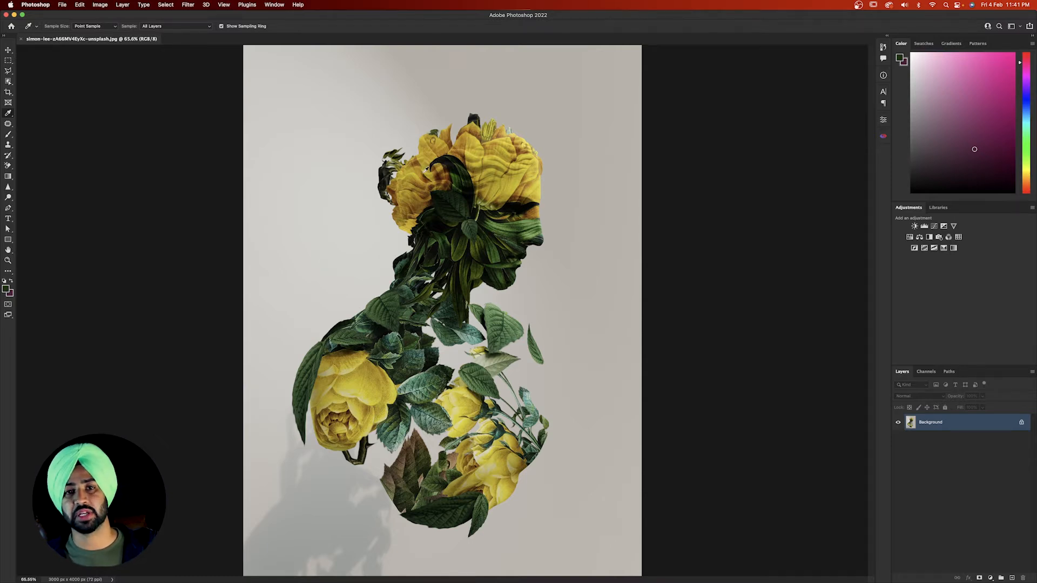
click(472, 153)
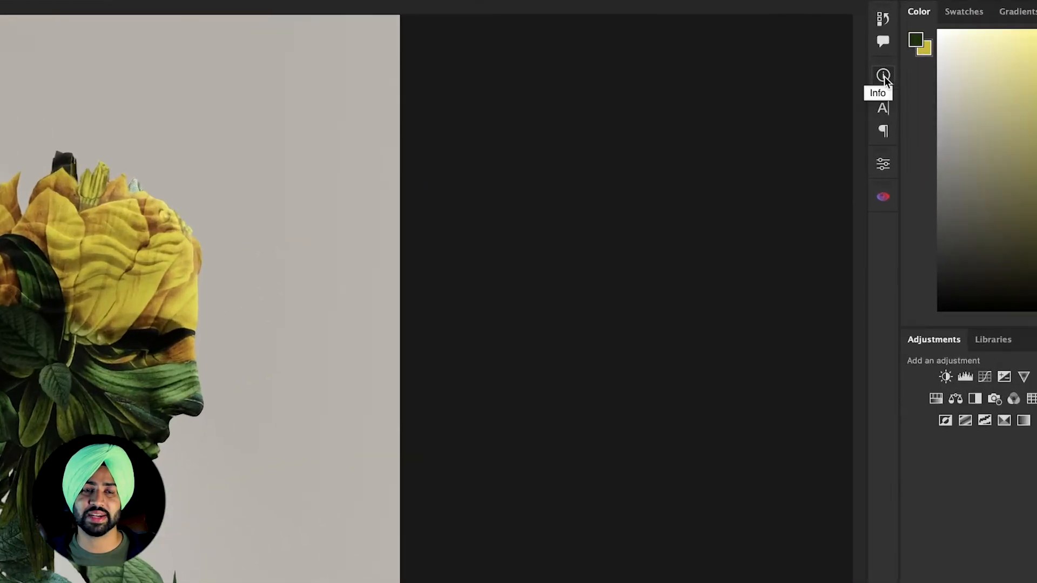
- Open the Info panel and sample a yellow foreground color from the petals on the upper head
click(884, 76)
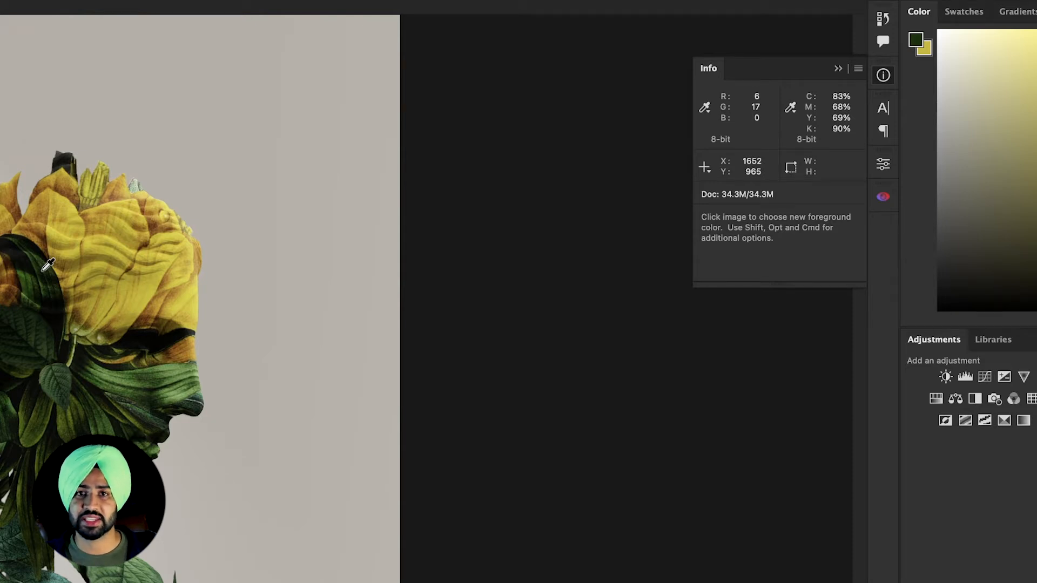
scroll(48, 264, up, 3)
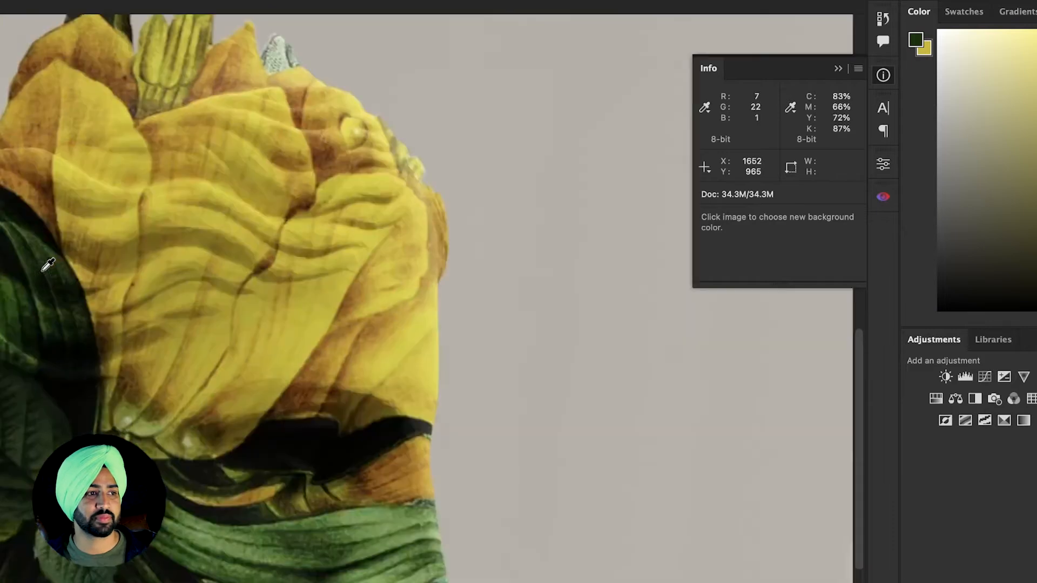
click(123, 195)
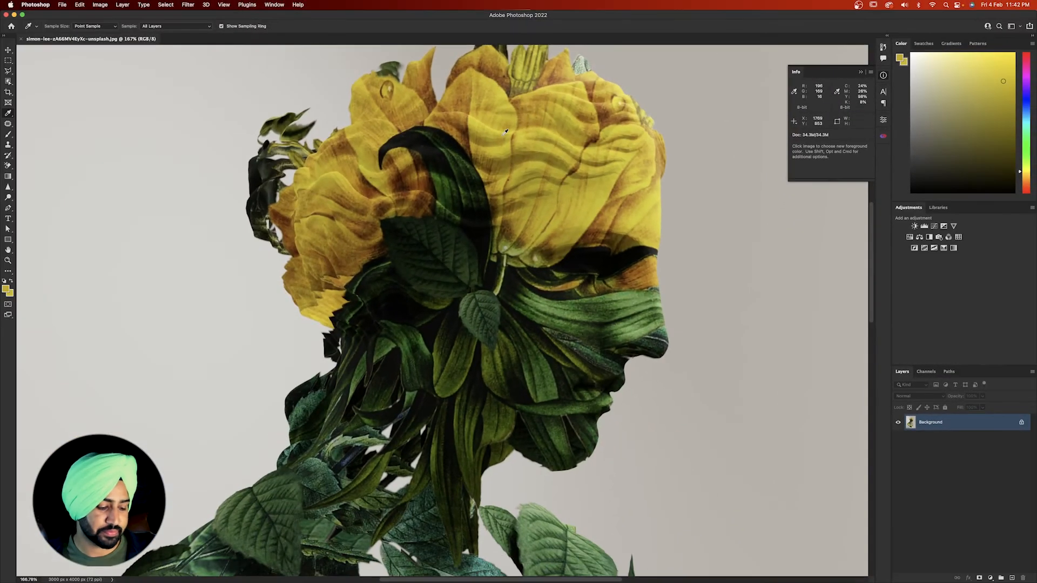
- Sample foreground colors with the sampling ring from the pale backdrop, the dark leaf, the petals and the dark band across the eyes
key(alt)
scroll(504, 135, up, 5)
scroll(503, 134, down, 5)
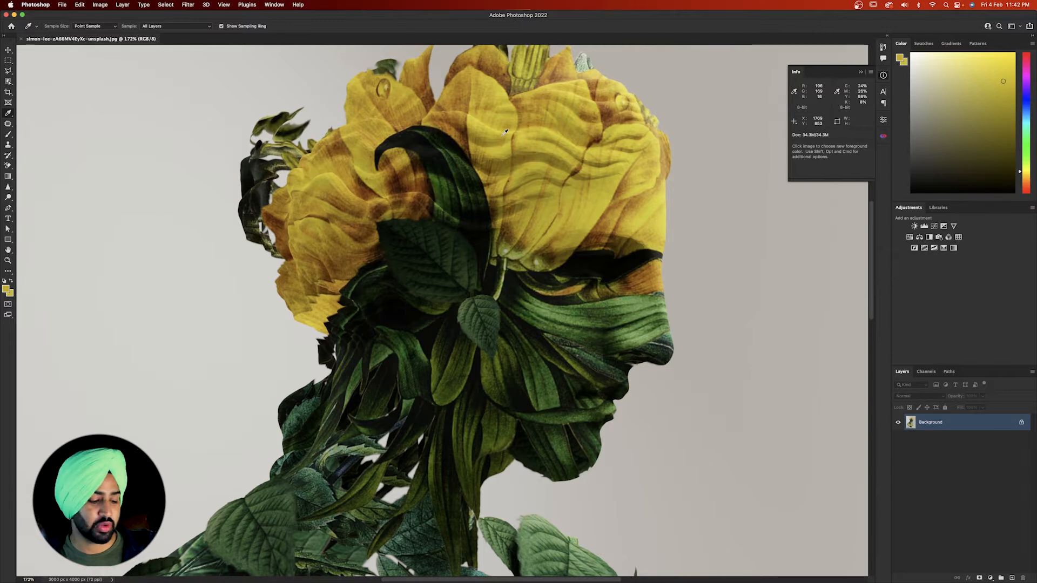
click(195, 137)
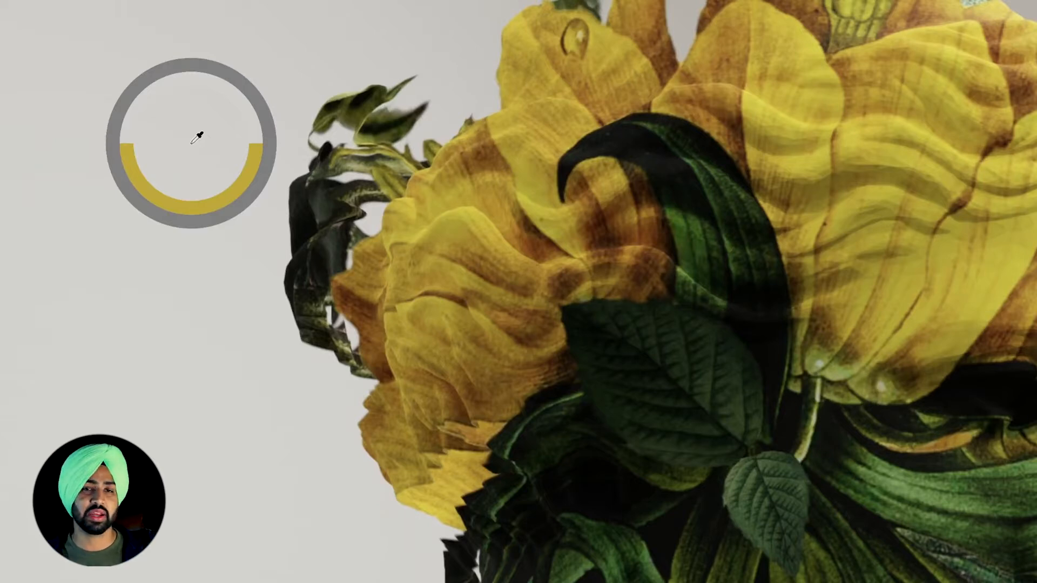
drag(197, 138, 444, 261)
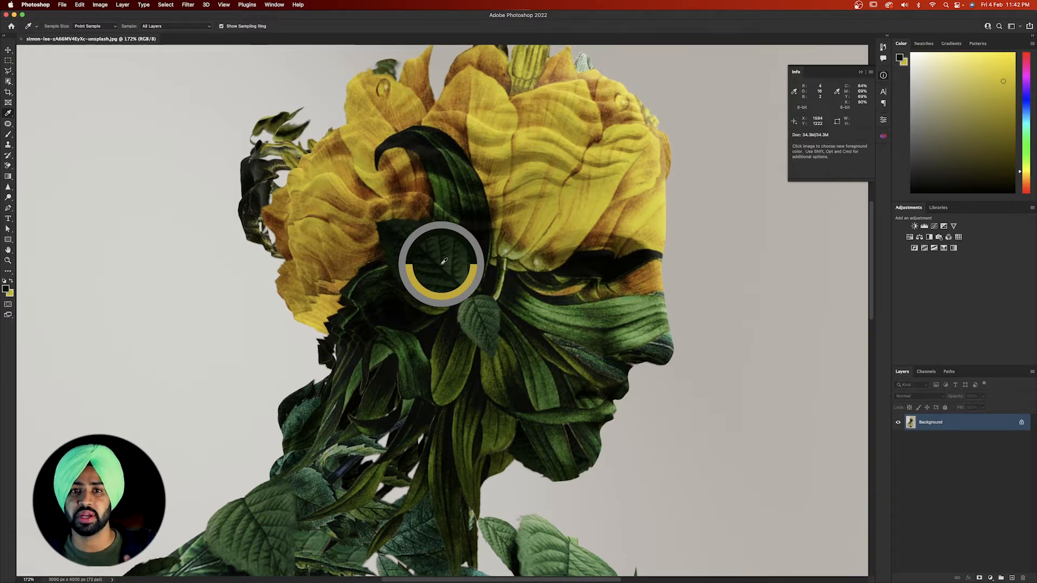
drag(444, 261, 568, 283)
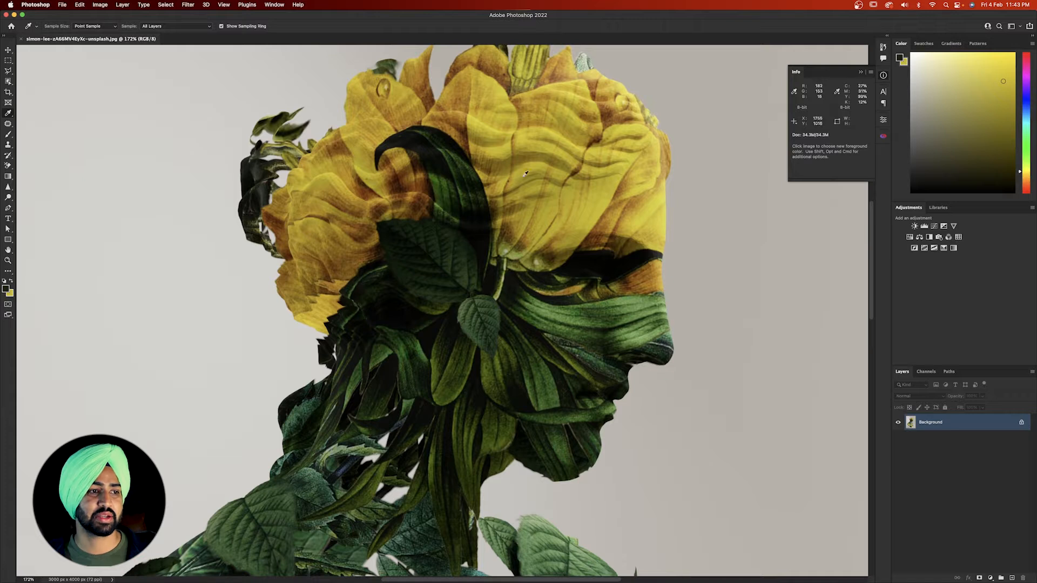
drag(604, 198, 577, 170)
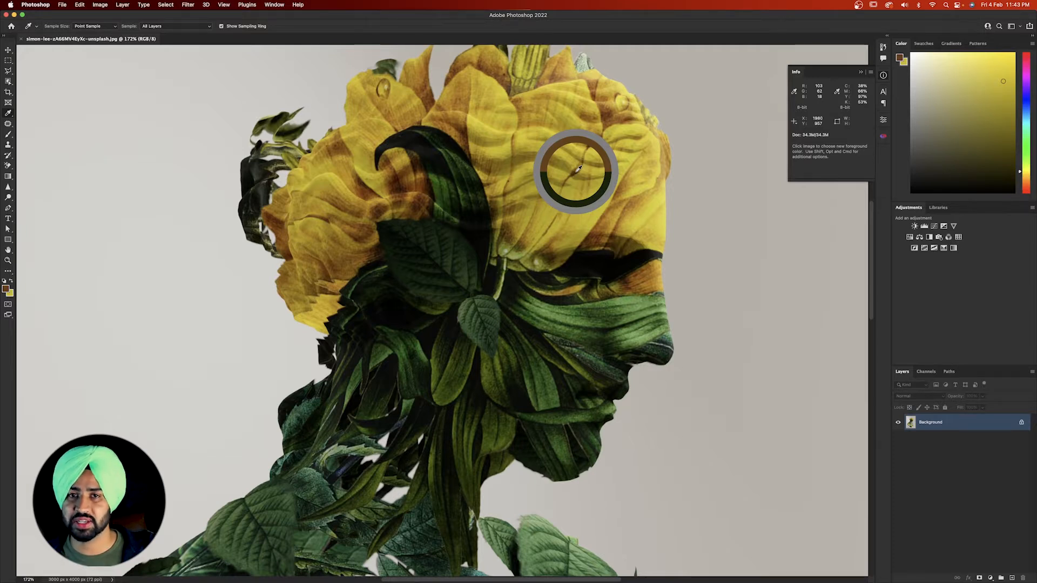
drag(576, 169, 586, 265)
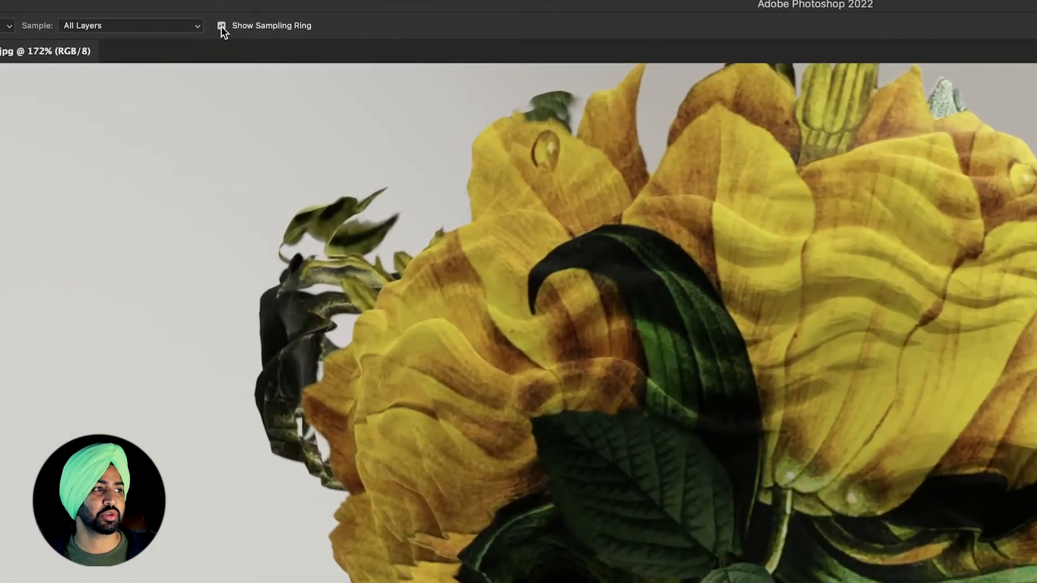
- Turn off the eyedropper's sampling ring and sample yellow from the petals on the upper head
click(221, 26)
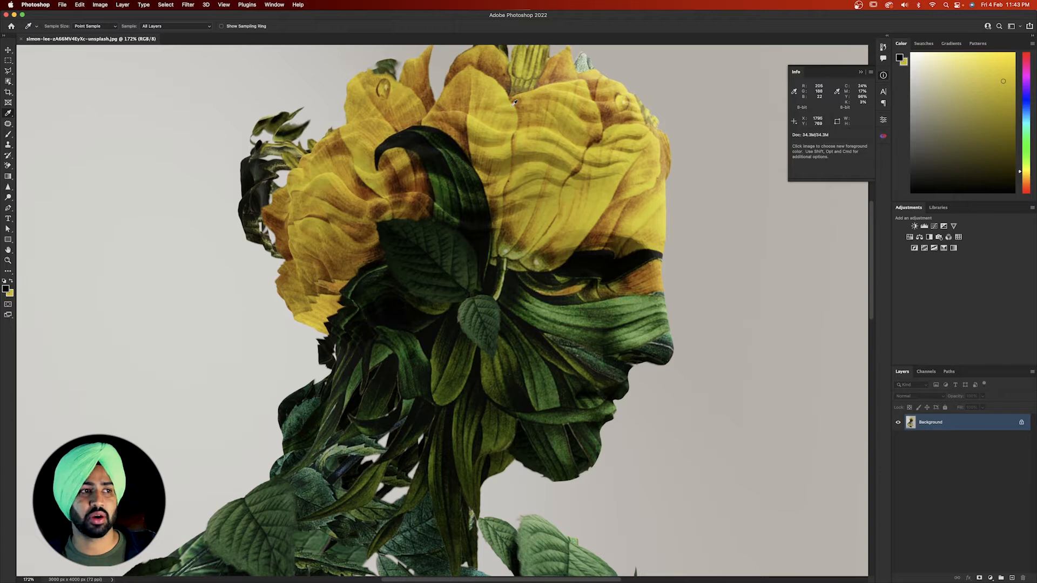
click(582, 115)
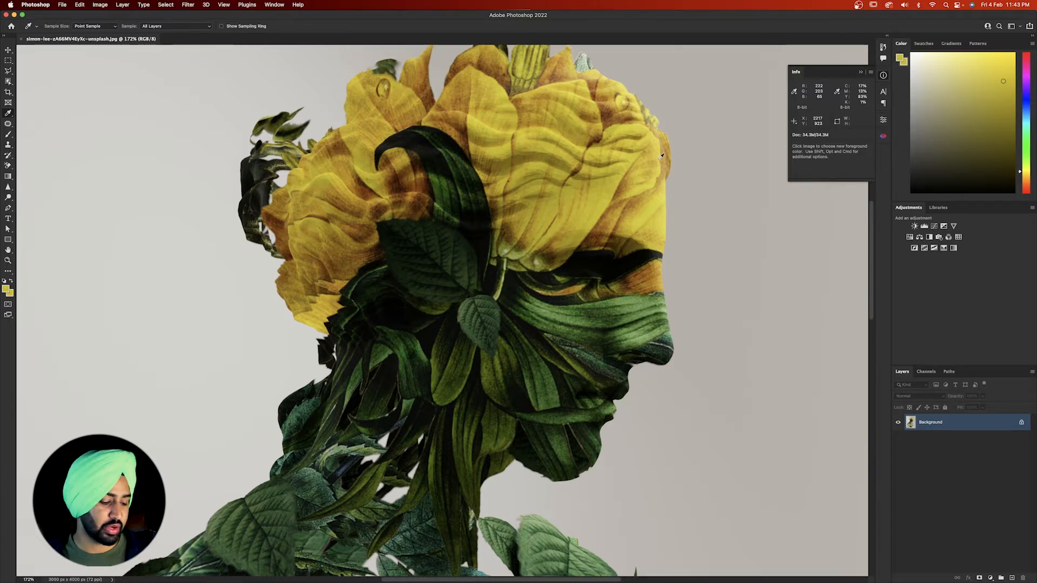
scroll(661, 156, up, 8)
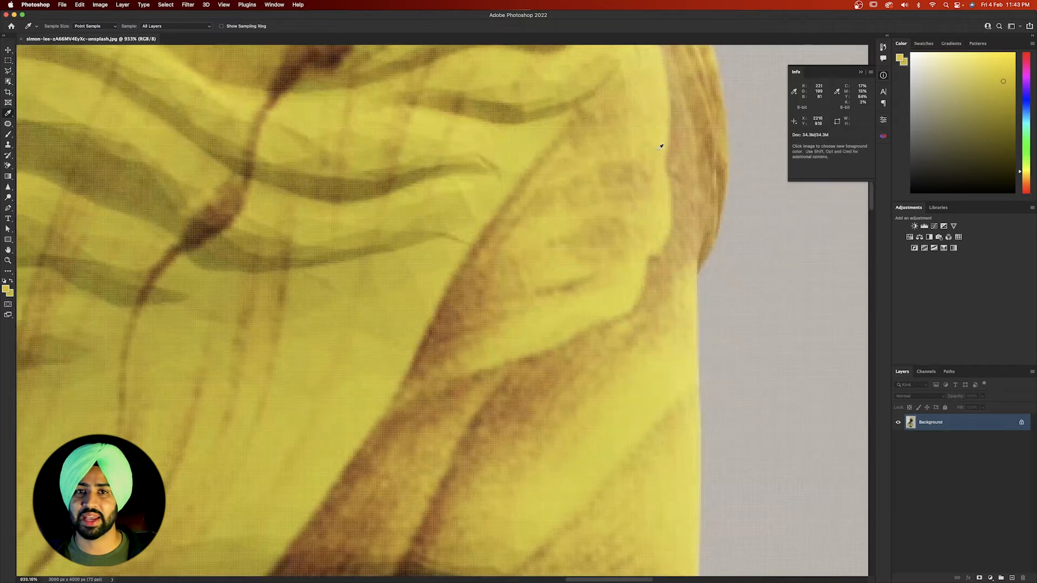
key(alt)
scroll(661, 146, down, 4)
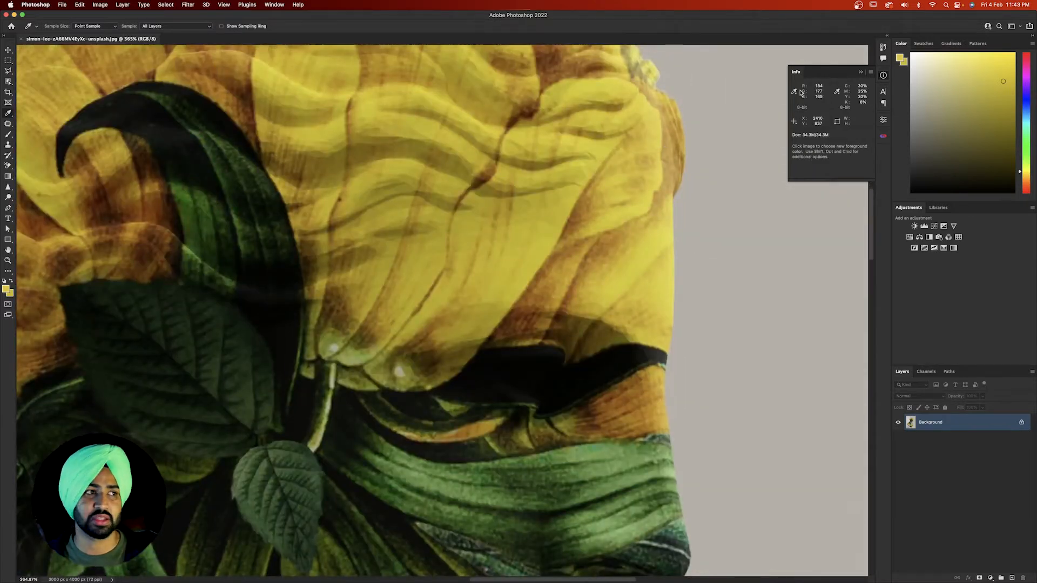
- Close the Info panel and bring the flower-covered head back into view
click(883, 75)
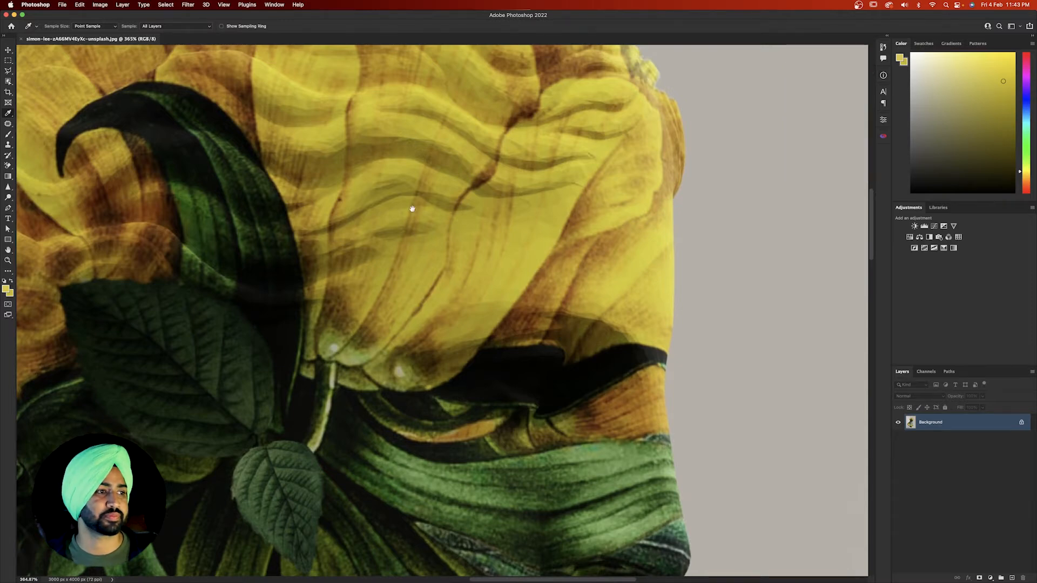
drag(412, 208, 530, 231)
scroll(533, 229, up, 4)
scroll(534, 229, down, 5)
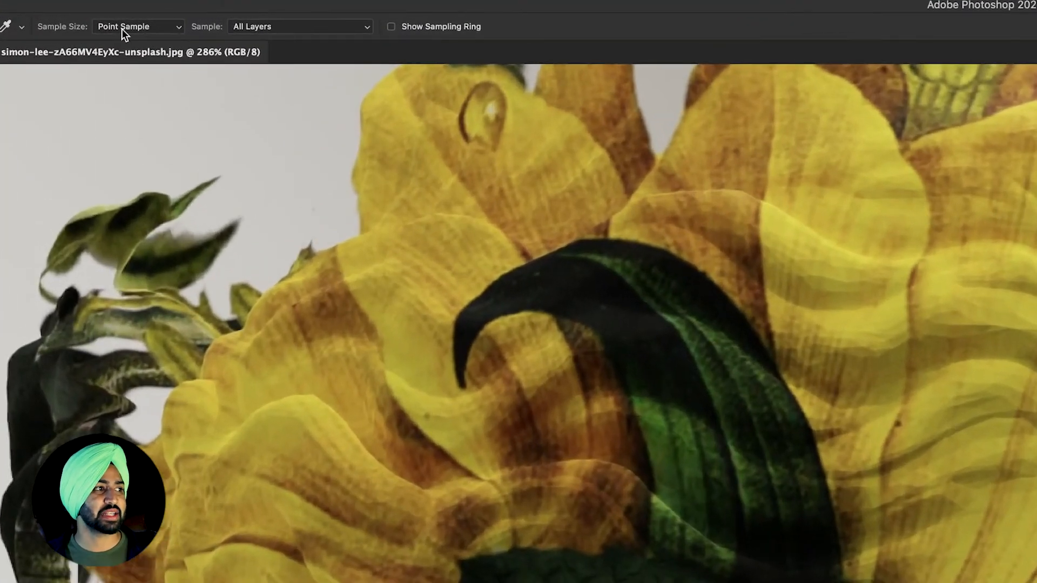
- Set the eyedropper's sample size to 101 by 101 Average and sample the yellow petal at pixel level
click(88, 28)
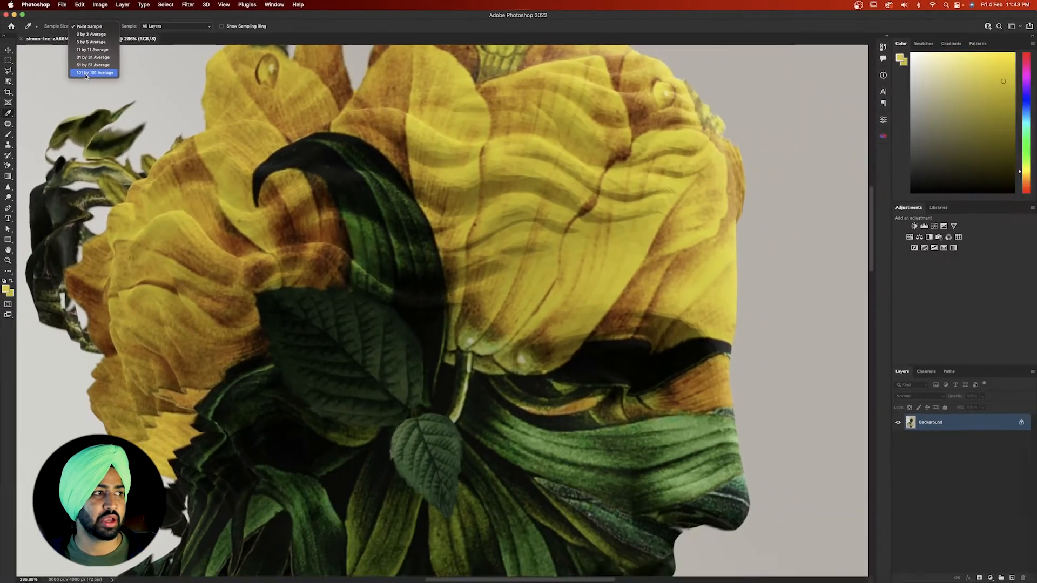
click(118, 120)
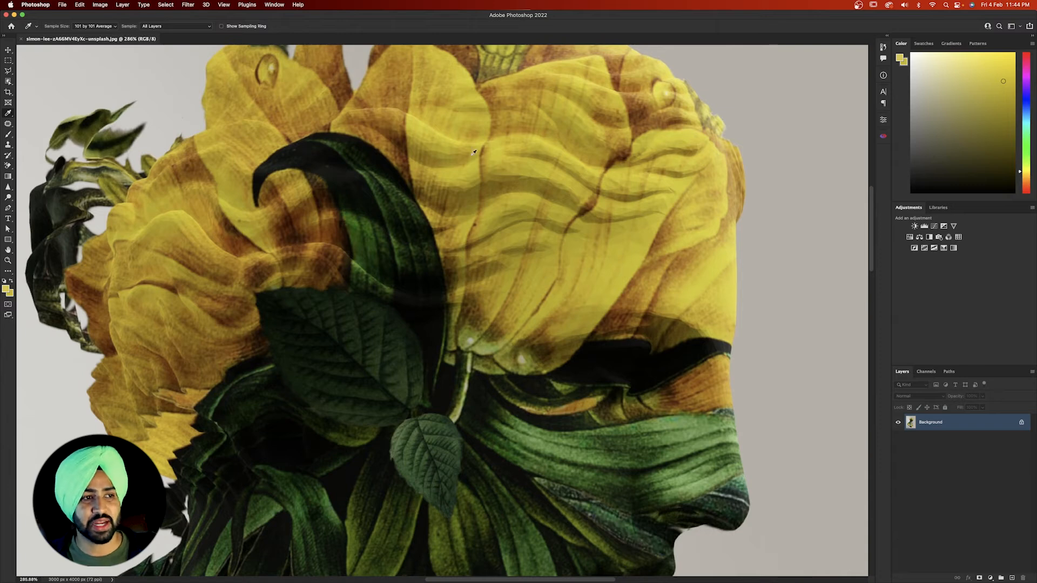
scroll(491, 176, up, 15)
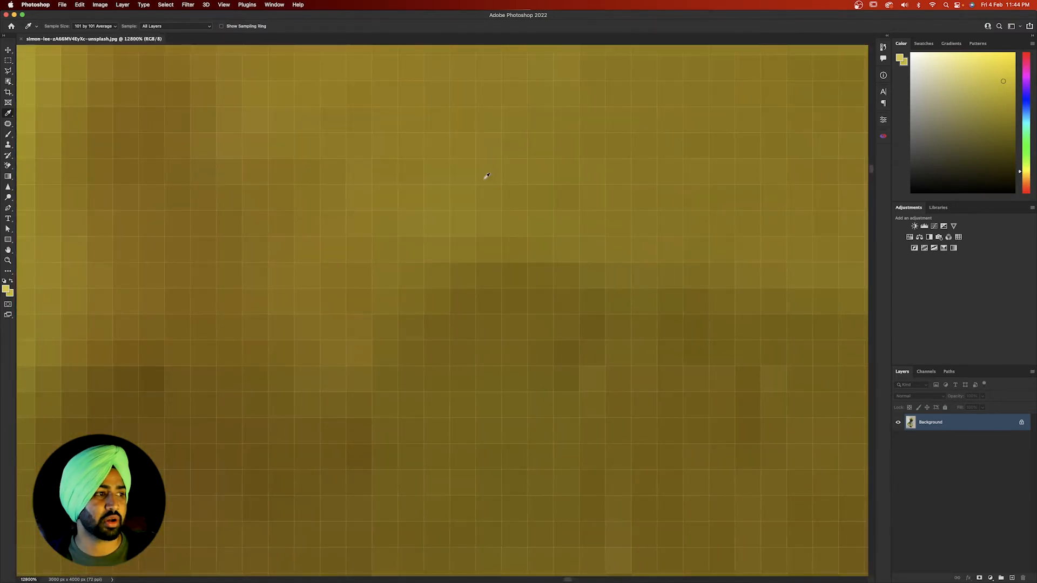
drag(398, 197, 504, 185)
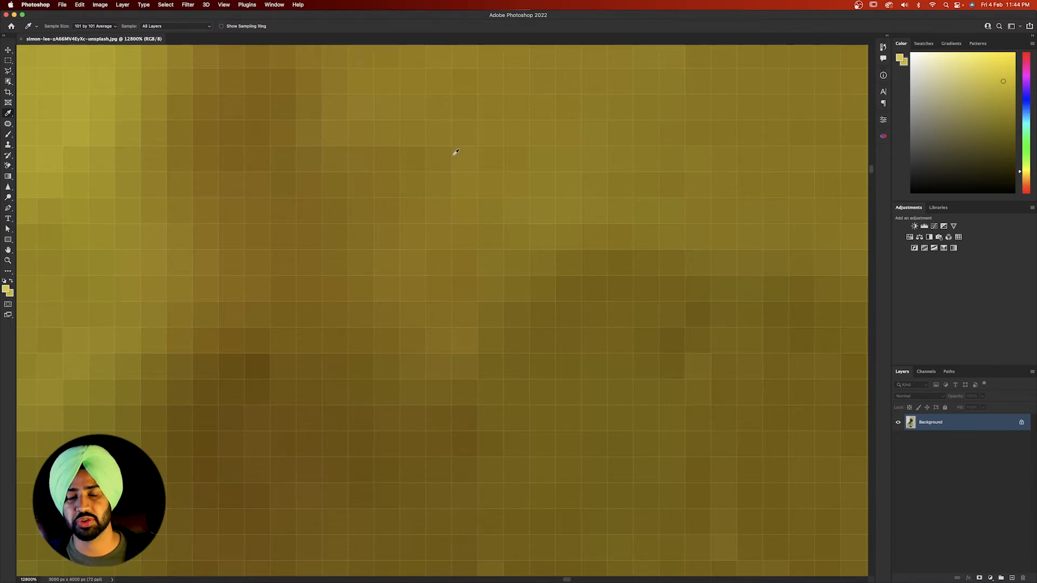
click(473, 196)
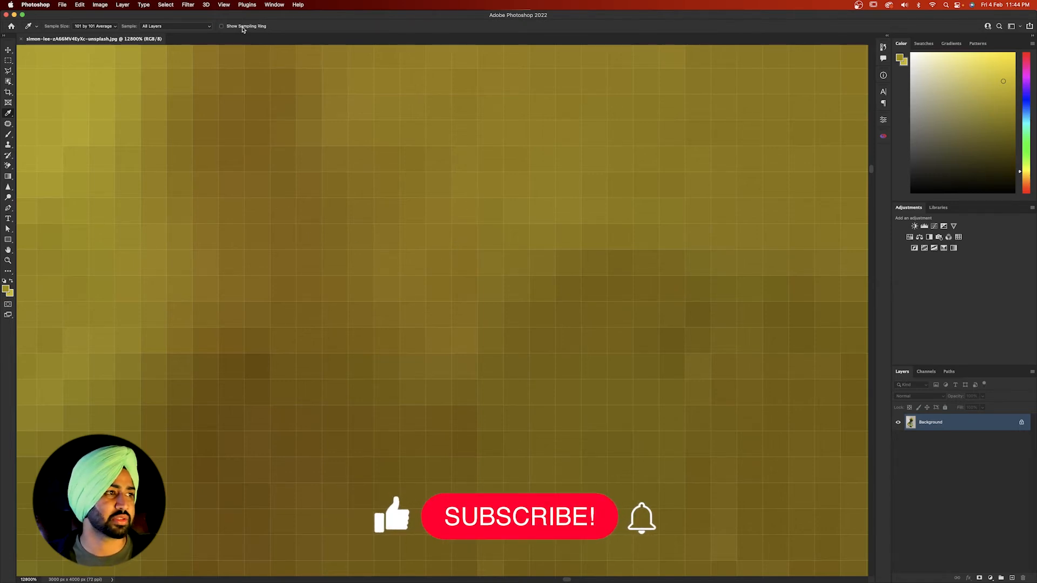
- Turn on the eyedropper's sampling ring and sample across several differently shaded petal pixels
click(242, 27)
click(326, 189)
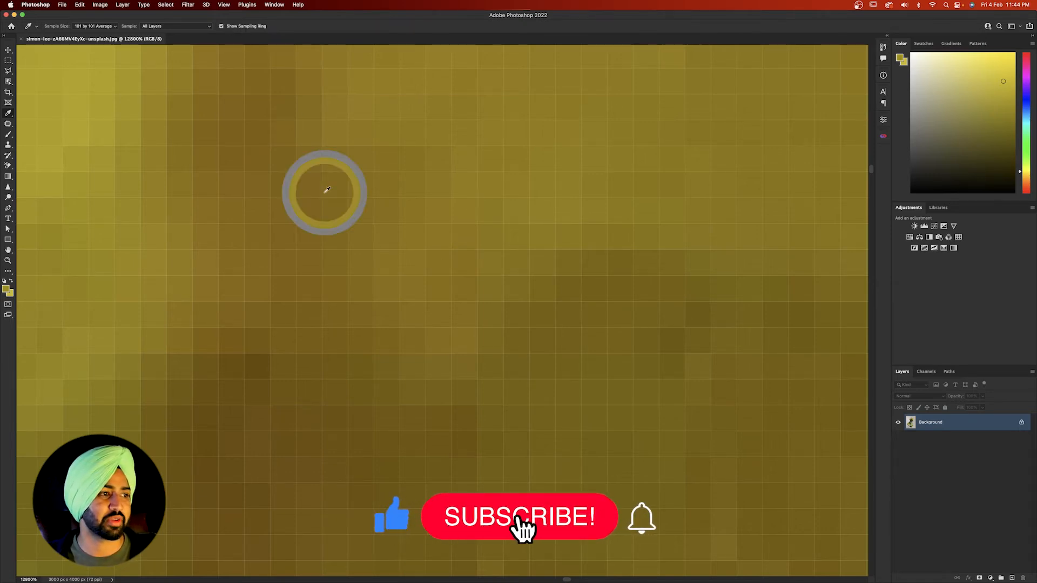
drag(326, 190, 546, 183)
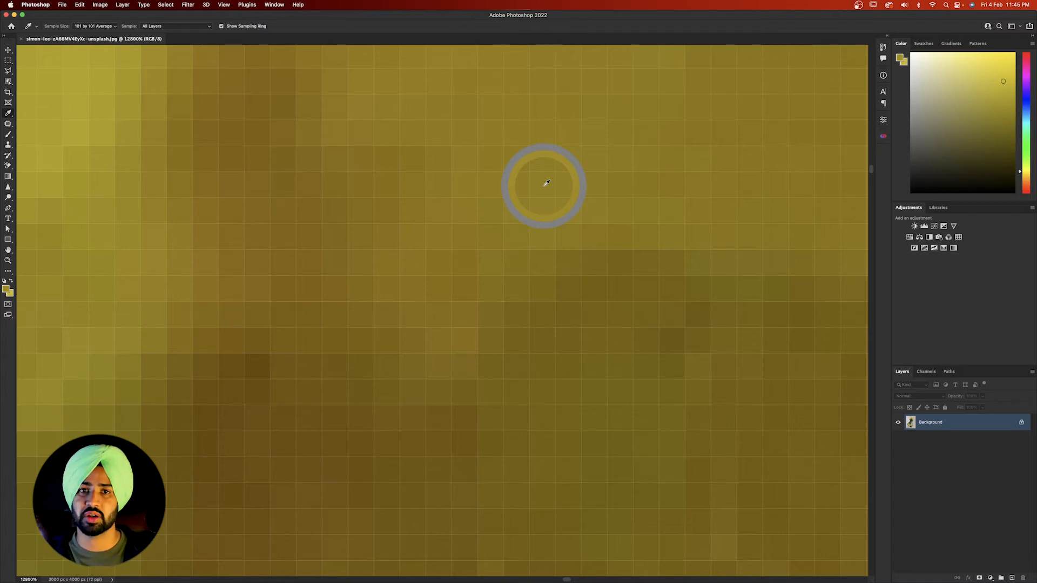
drag(547, 184, 448, 213)
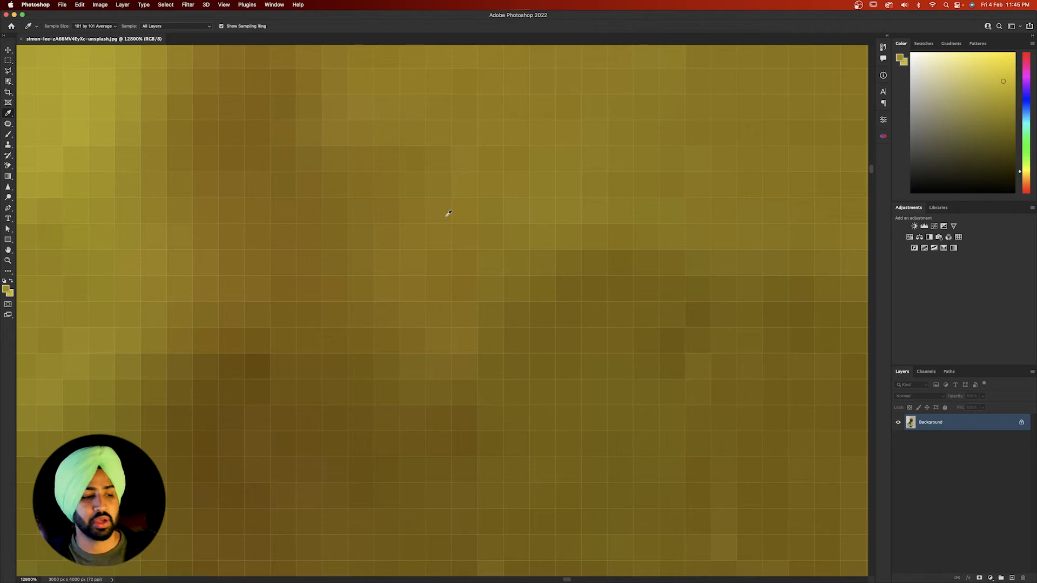
- Set the sample size to 3 by 3 Average and sample the brown pixels of the petal
click(87, 26)
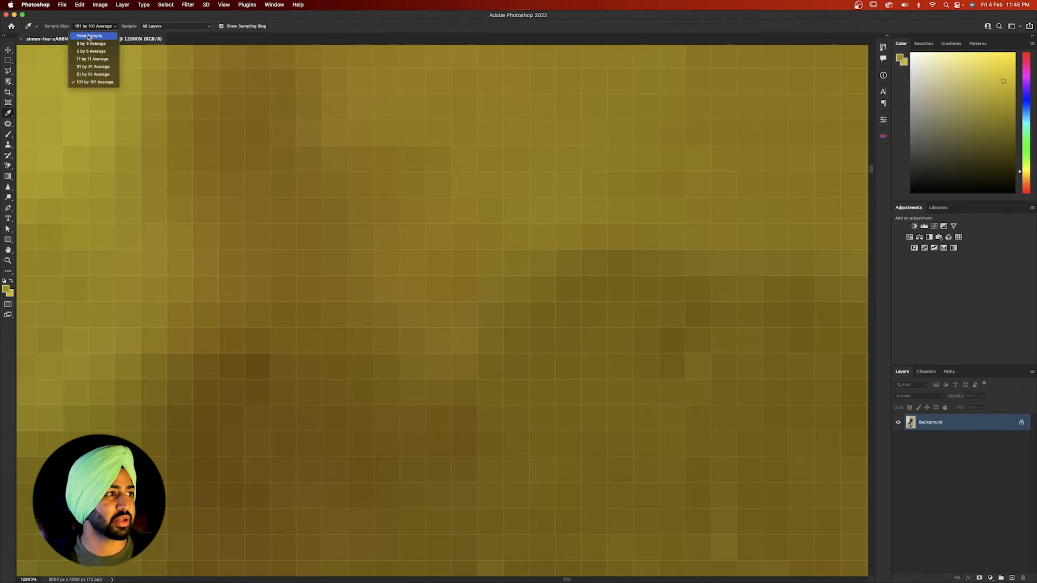
click(91, 43)
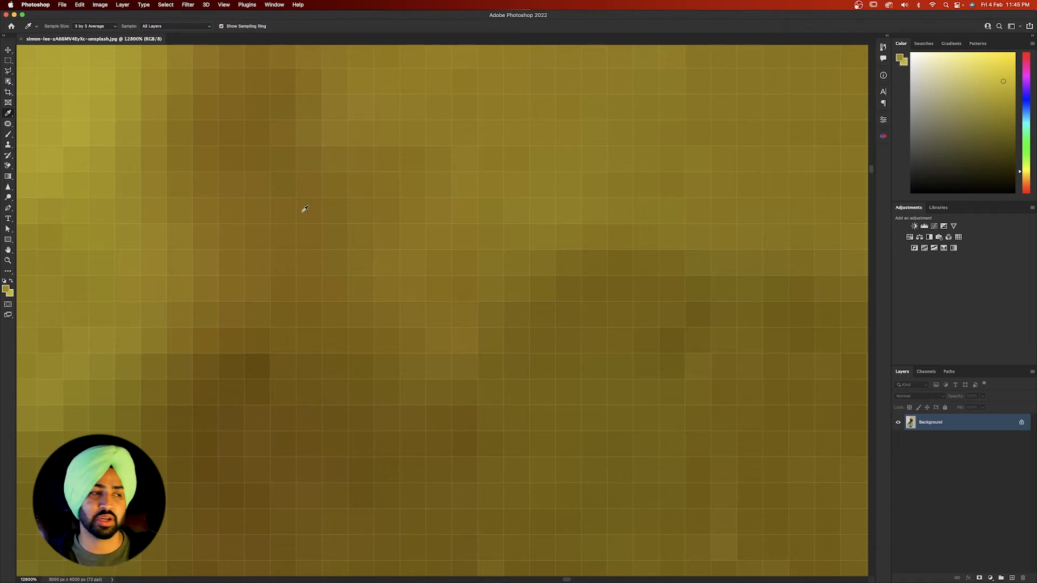
drag(303, 210, 295, 210)
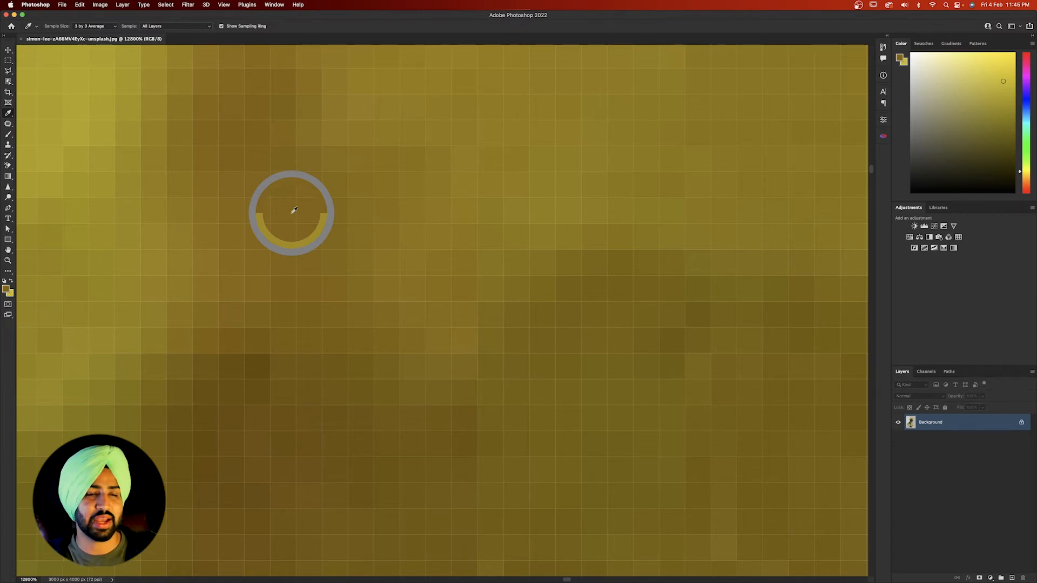
drag(294, 210, 240, 332)
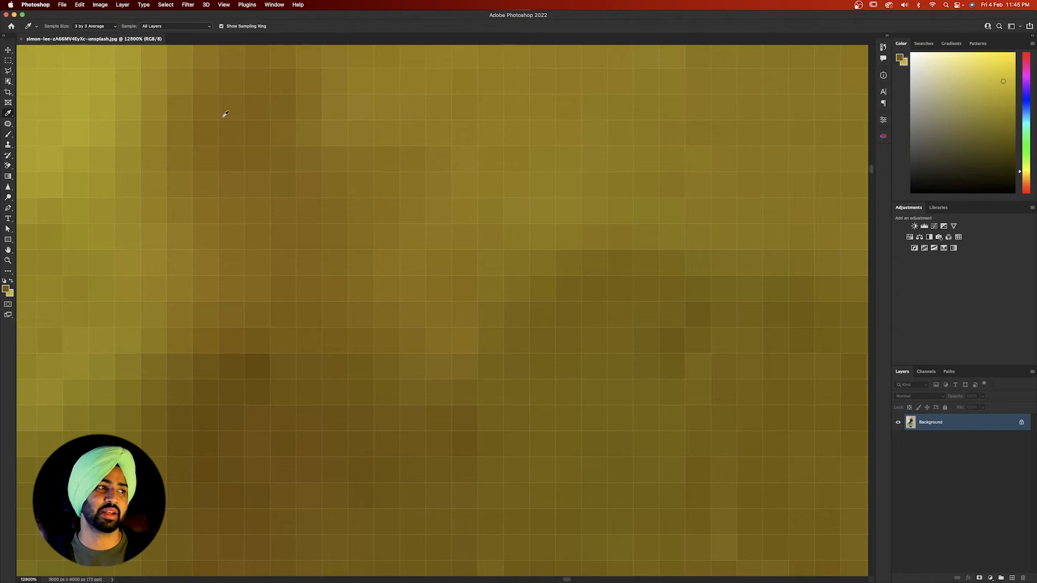
- Set the sample size to Point Sample and sample individual petal pixels, ending on an olive-yellow one
click(107, 27)
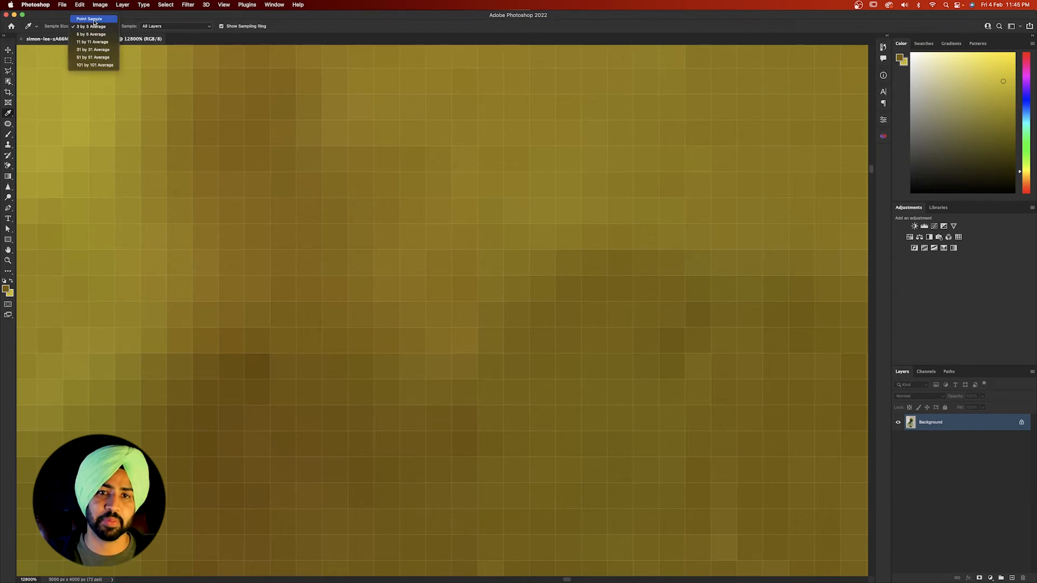
click(94, 22)
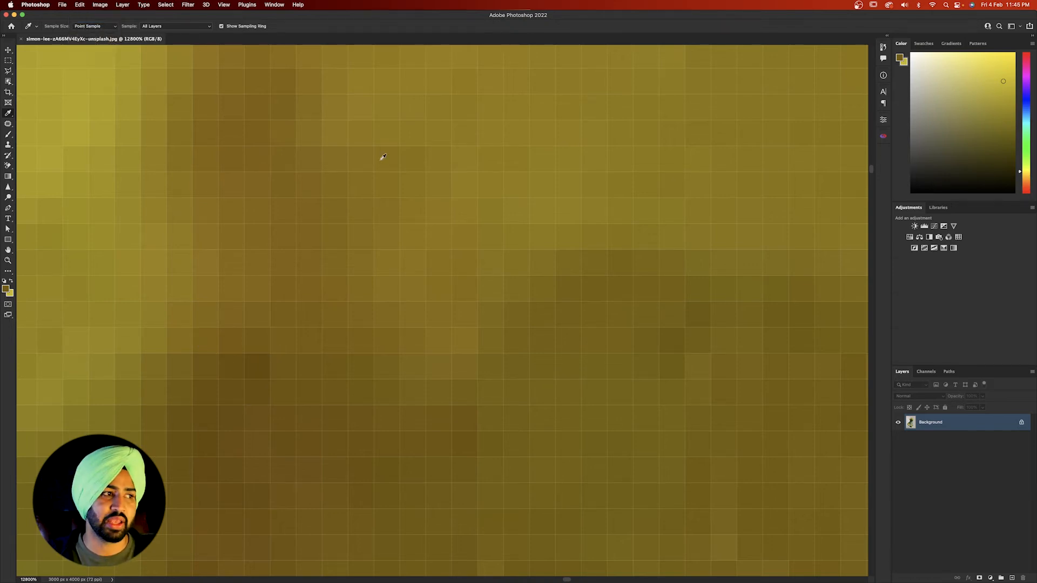
click(382, 157)
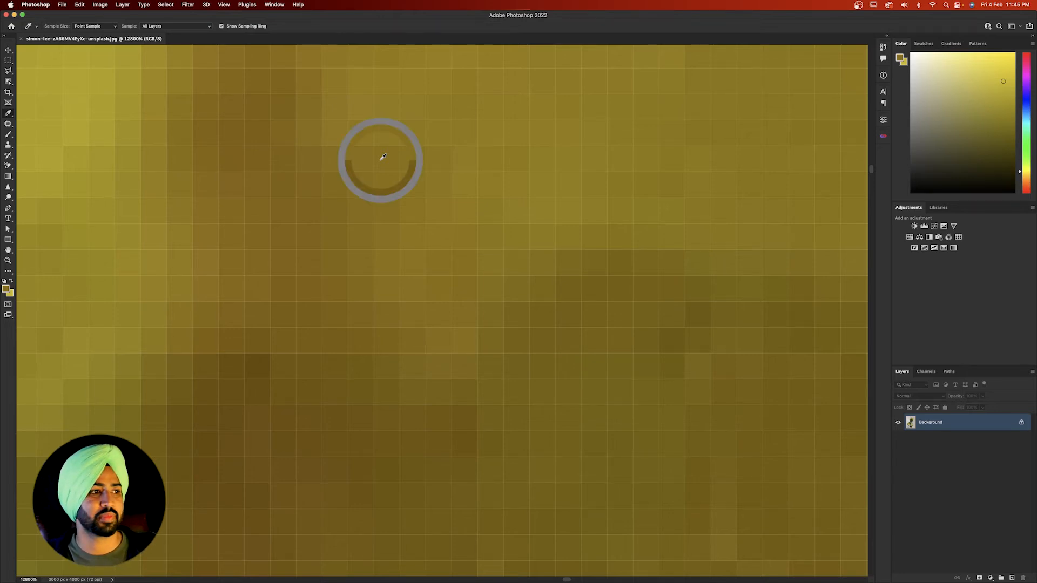
drag(249, 319, 696, 139)
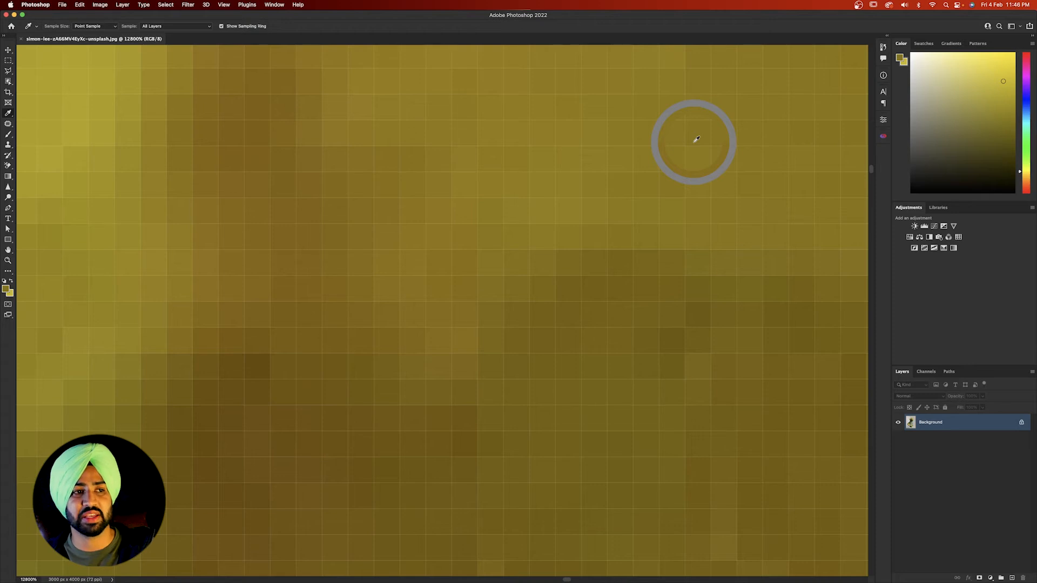
drag(696, 139, 697, 139)
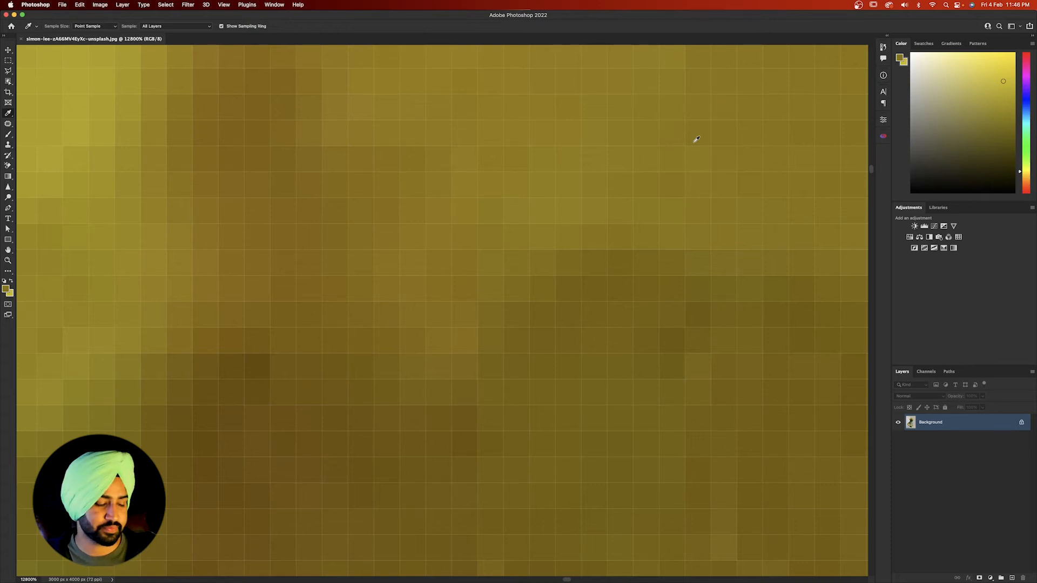
- Fit the whole image in view and review the eyedropper's sample size and layer sampling options
key(super+minus)
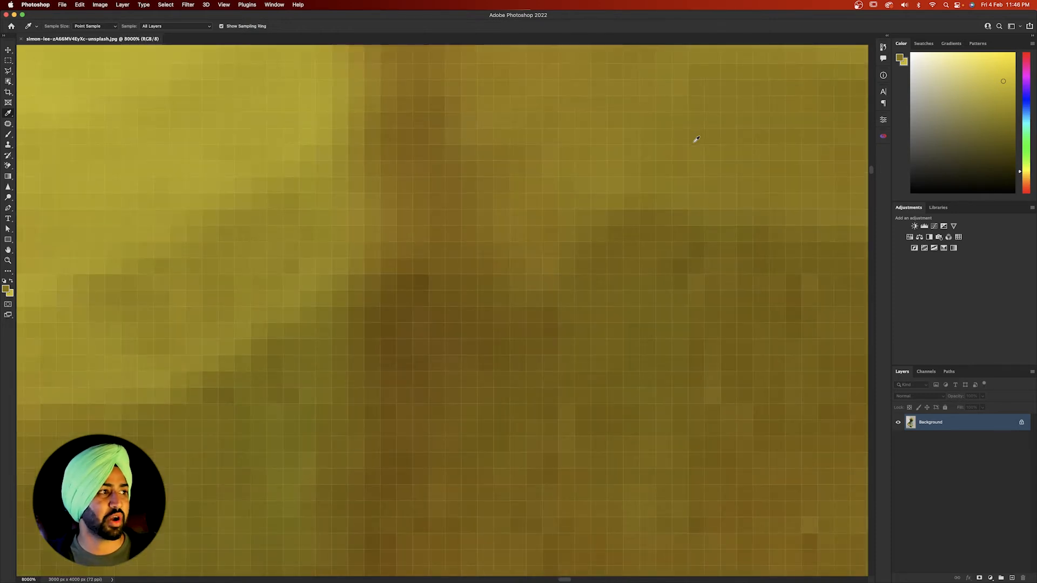
key(super+minus)
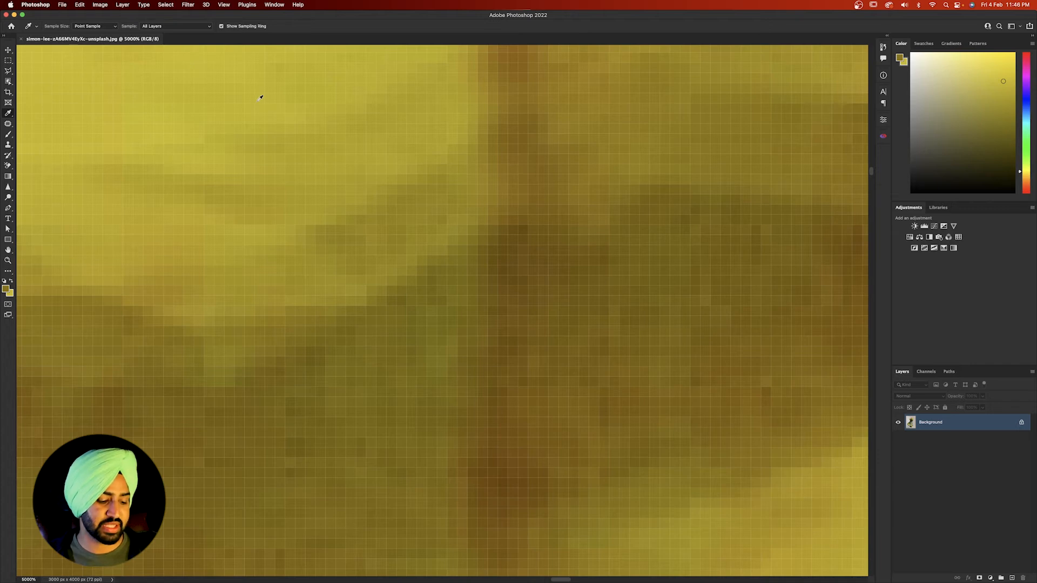
key(super+0)
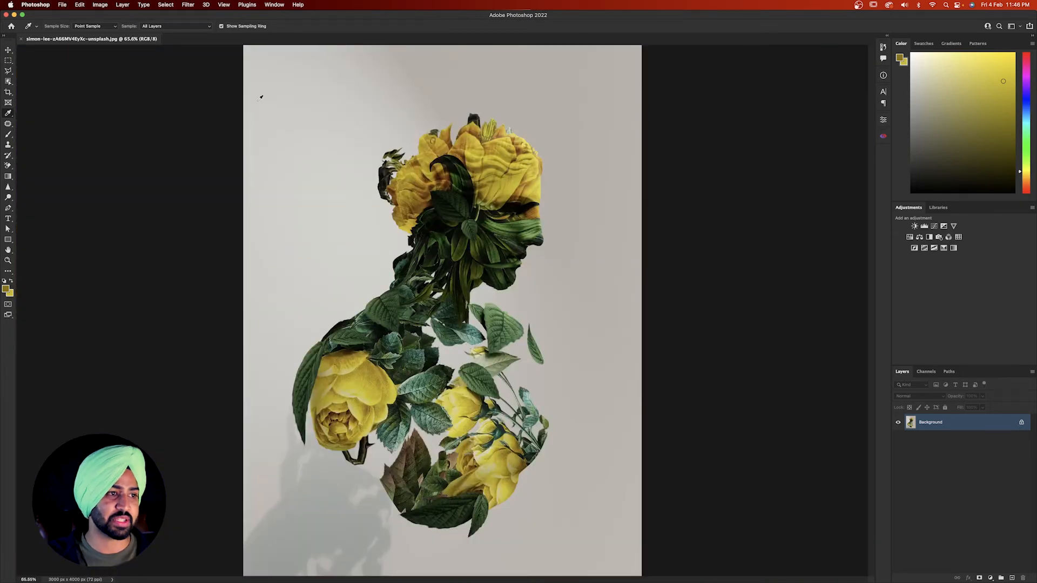
scroll(428, 120, up, 3)
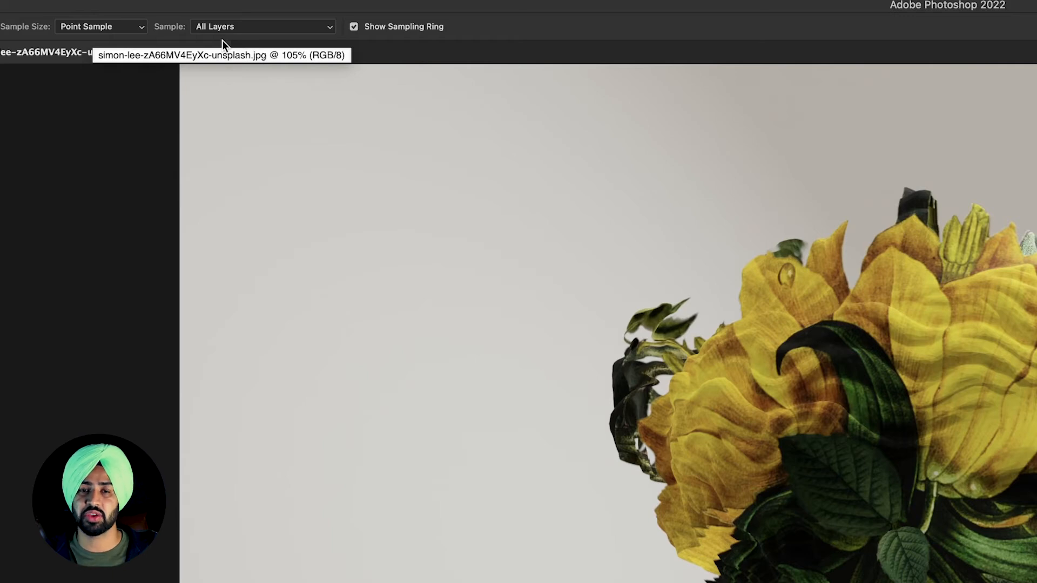
click(92, 28)
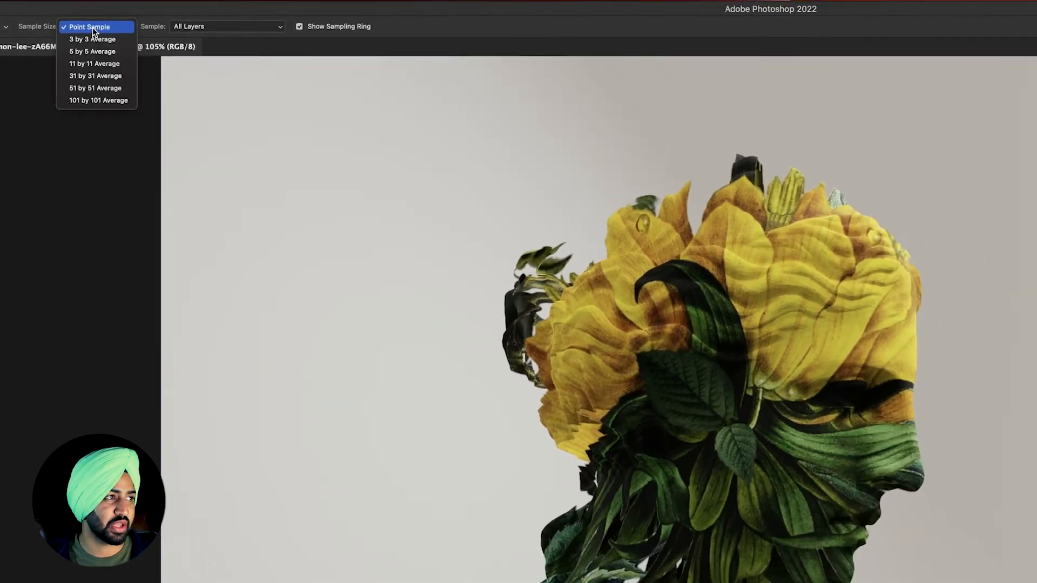
click(92, 28)
click(220, 26)
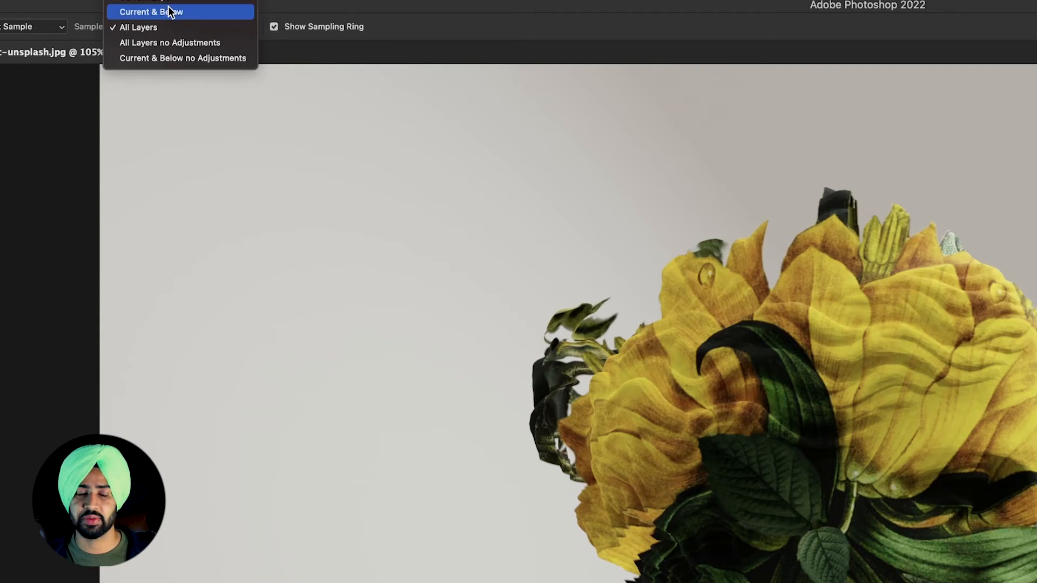
click(83, 11)
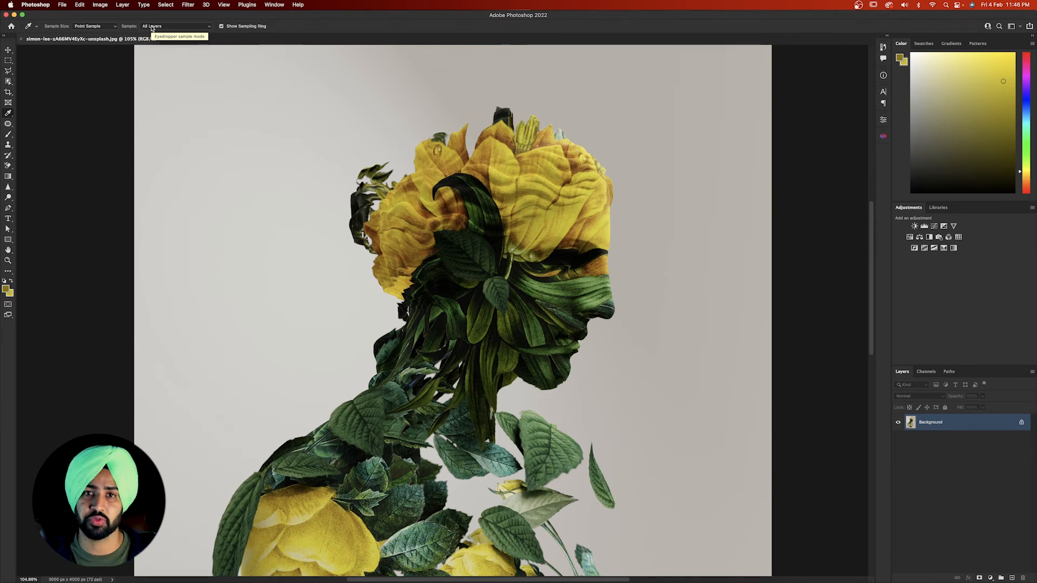
- Draw a rectangle of about 1571 by 1159 px over the back of the head and fill it with dark purple
key(u)
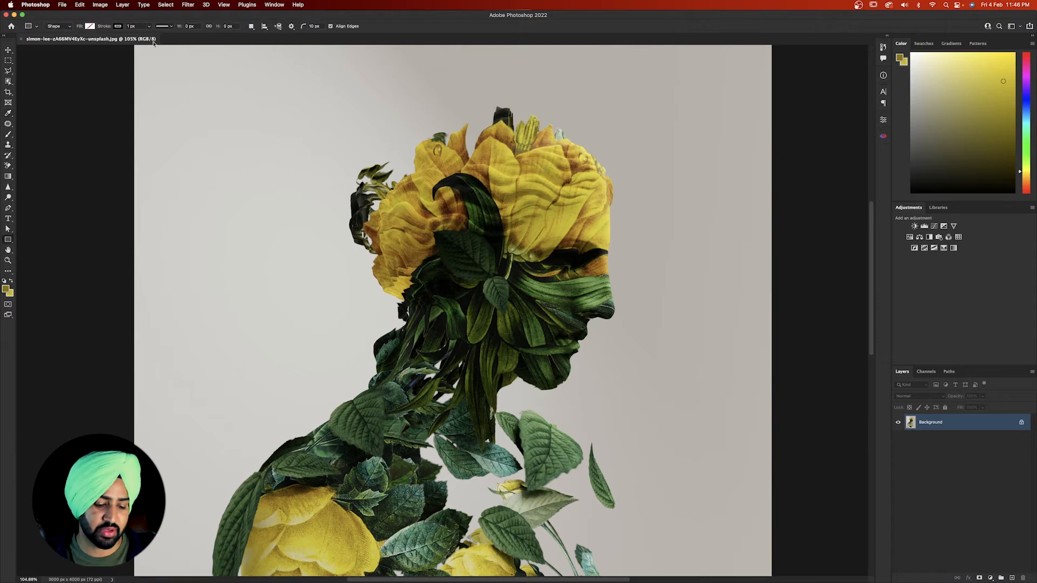
drag(165, 82, 567, 327)
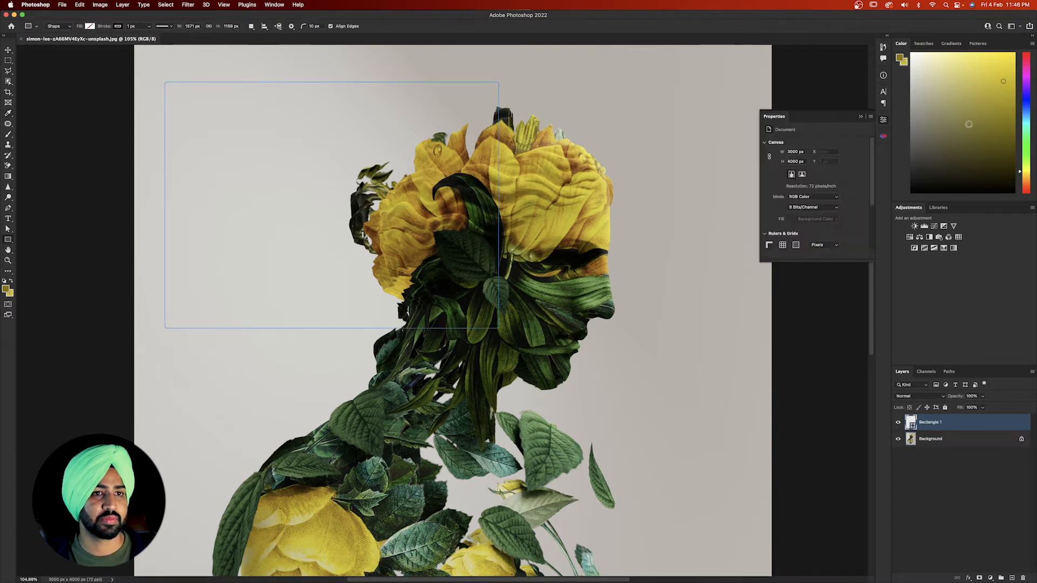
click(788, 202)
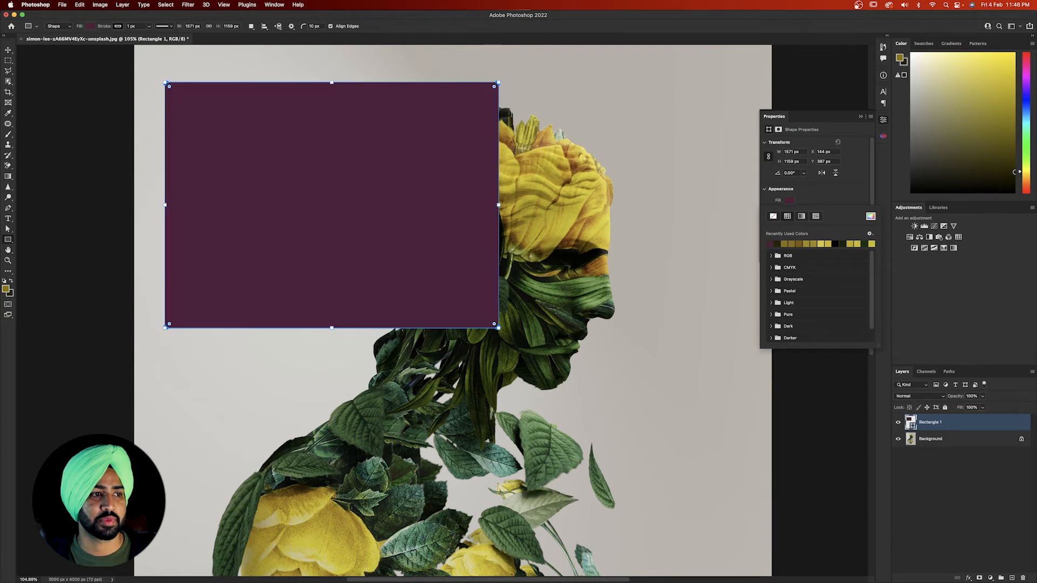
- Draw a second rectangle of about 930 by 1535 px beside the purple one and fill it with black
drag(521, 149, 720, 474)
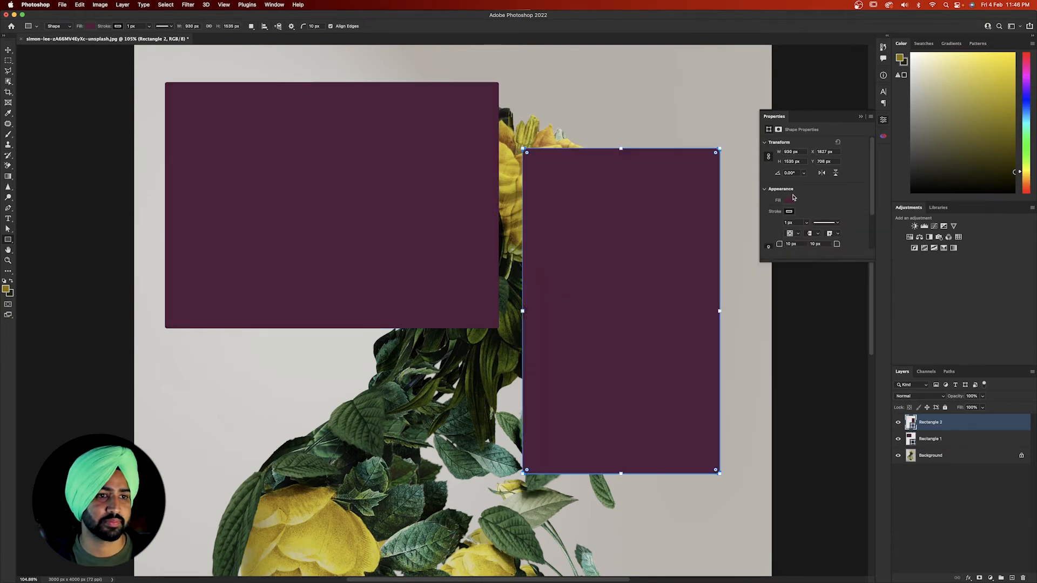
click(789, 201)
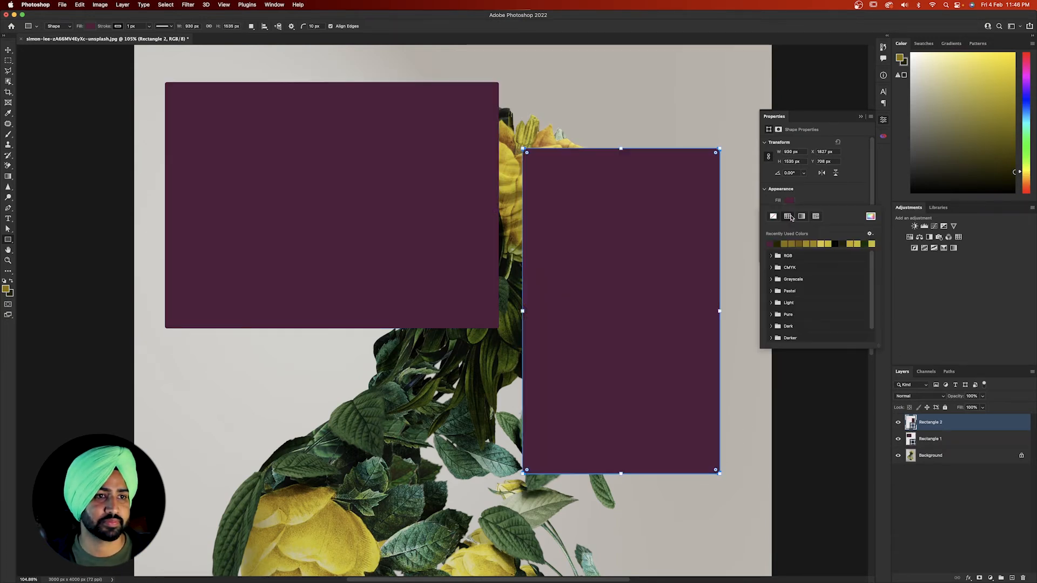
click(837, 244)
click(861, 116)
click(861, 116)
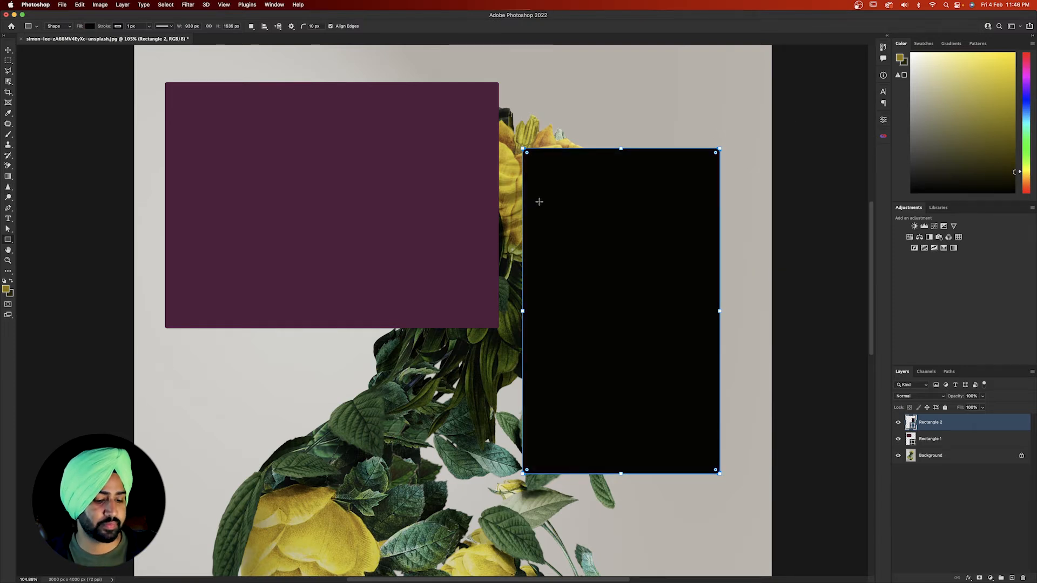
- Sample the purple rectangle and drag the eyedropper sampling onto the black one, using All Layers
key(i)
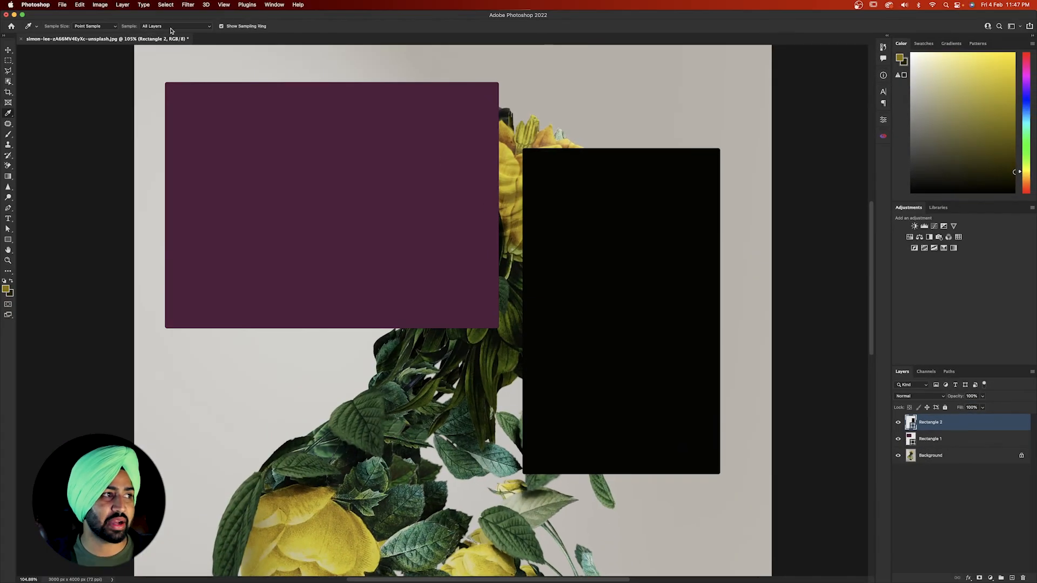
click(291, 171)
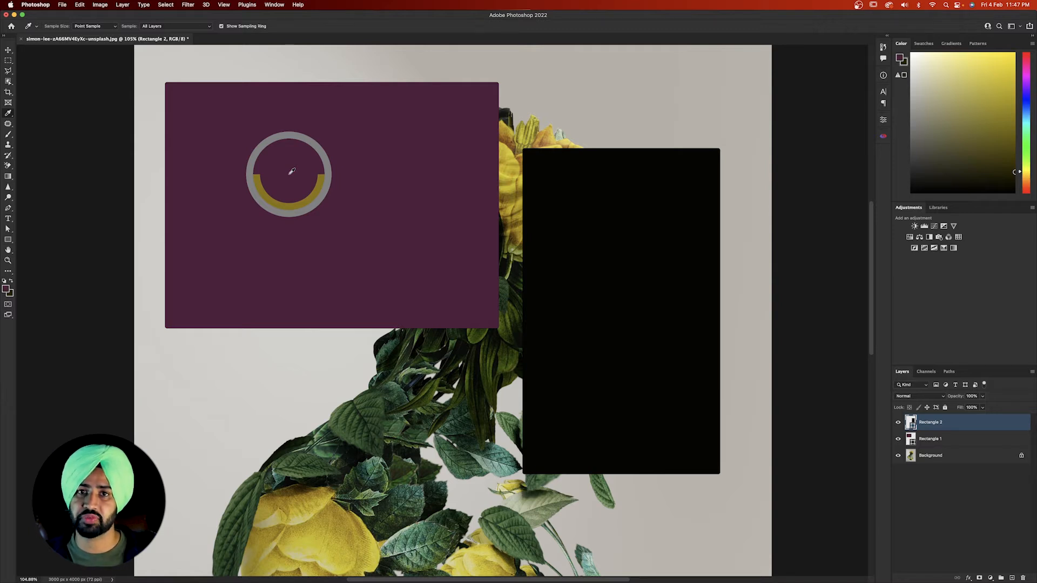
drag(292, 172, 603, 248)
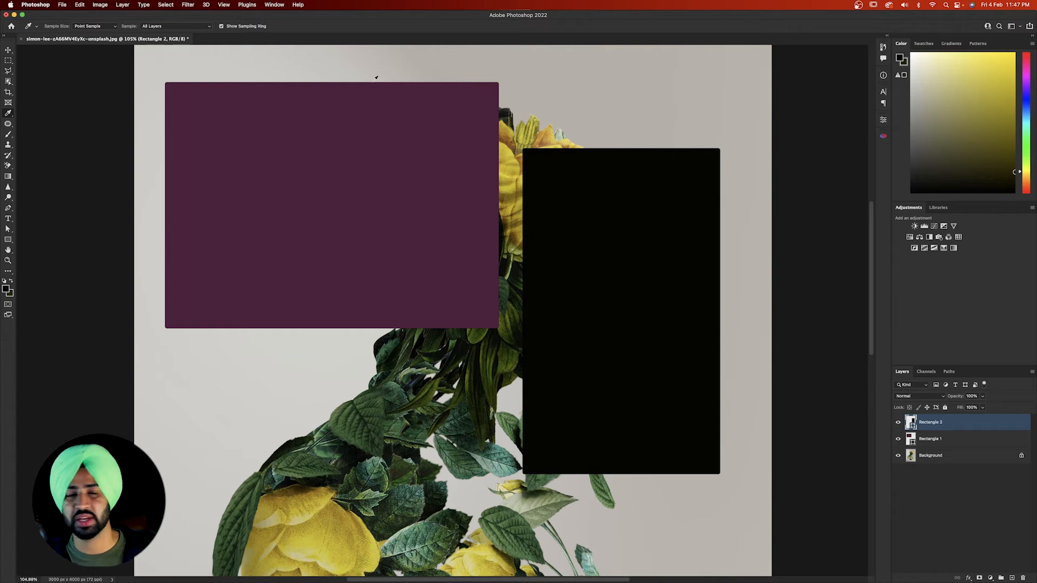
- Set the eyedropper to sample the Current Layer and sample inside and outside the purple rectangle with its layer active
click(192, 27)
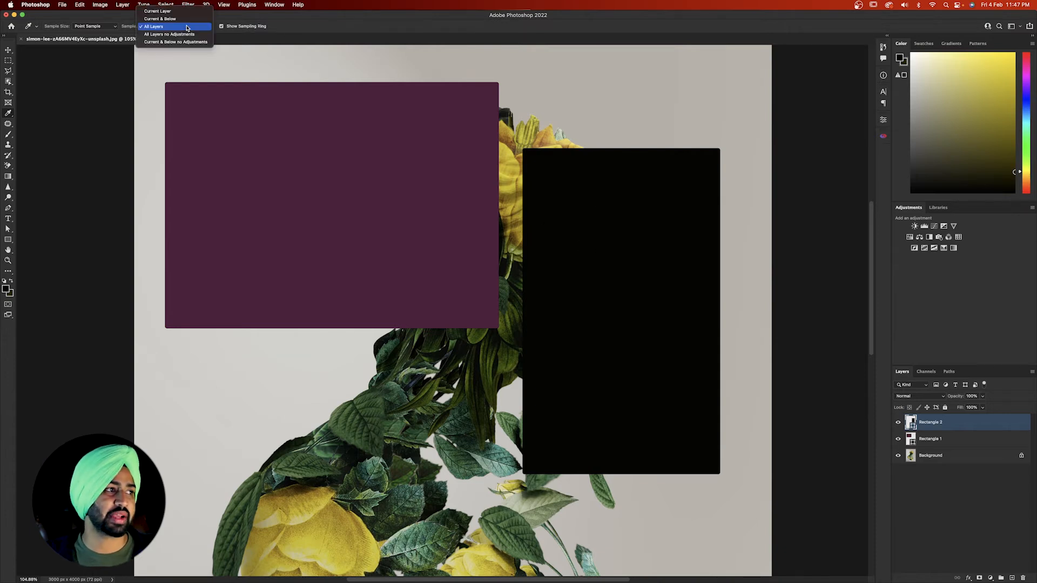
click(163, 11)
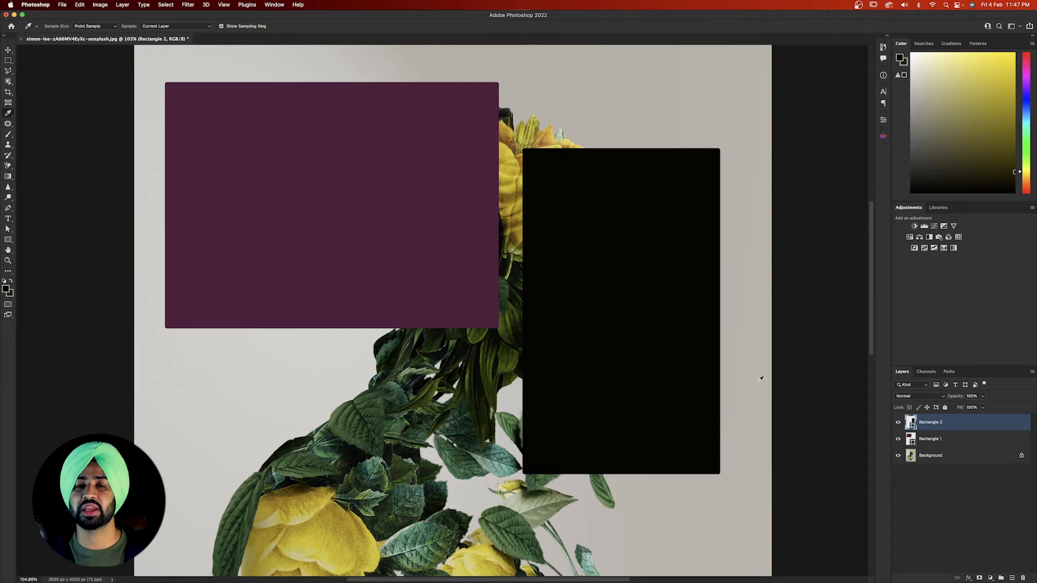
click(929, 445)
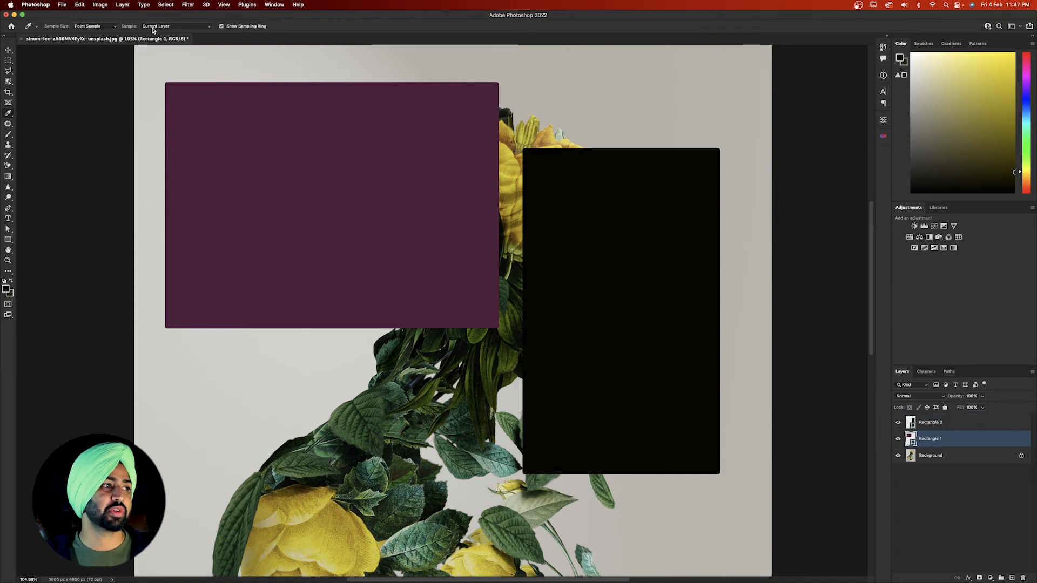
click(597, 80)
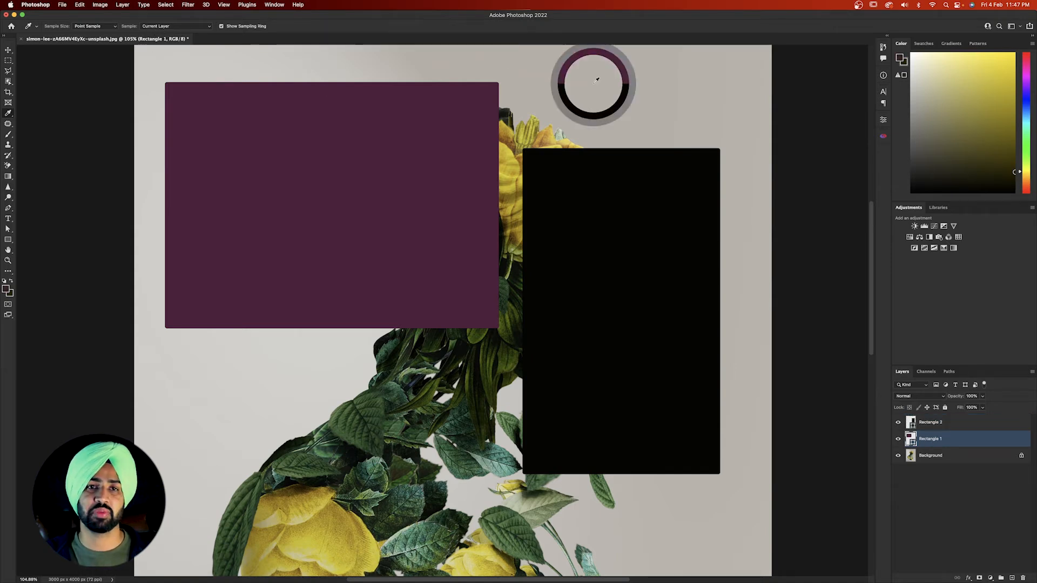
drag(597, 80, 252, 390)
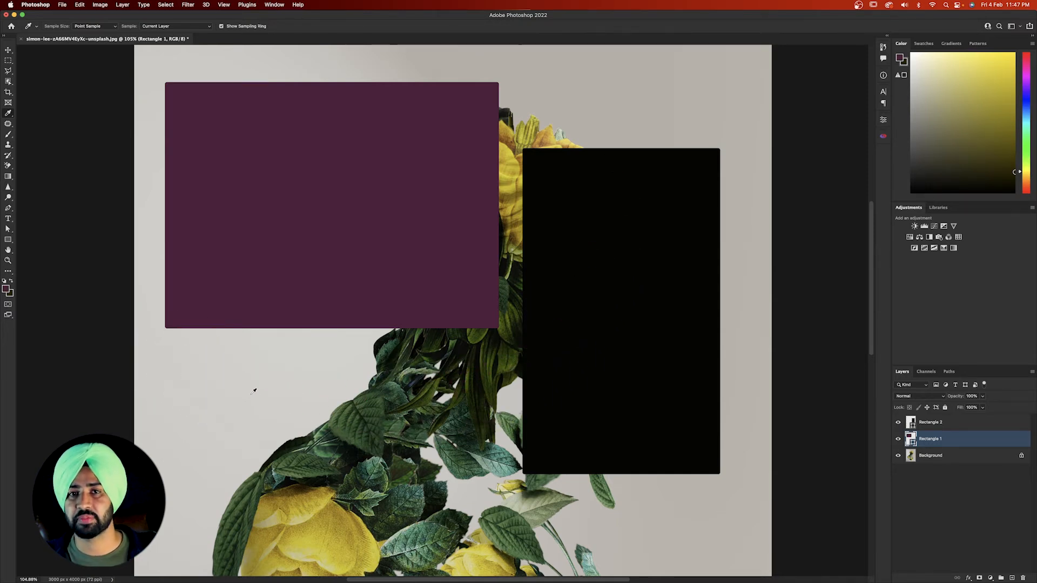
scroll(257, 390, left, 3)
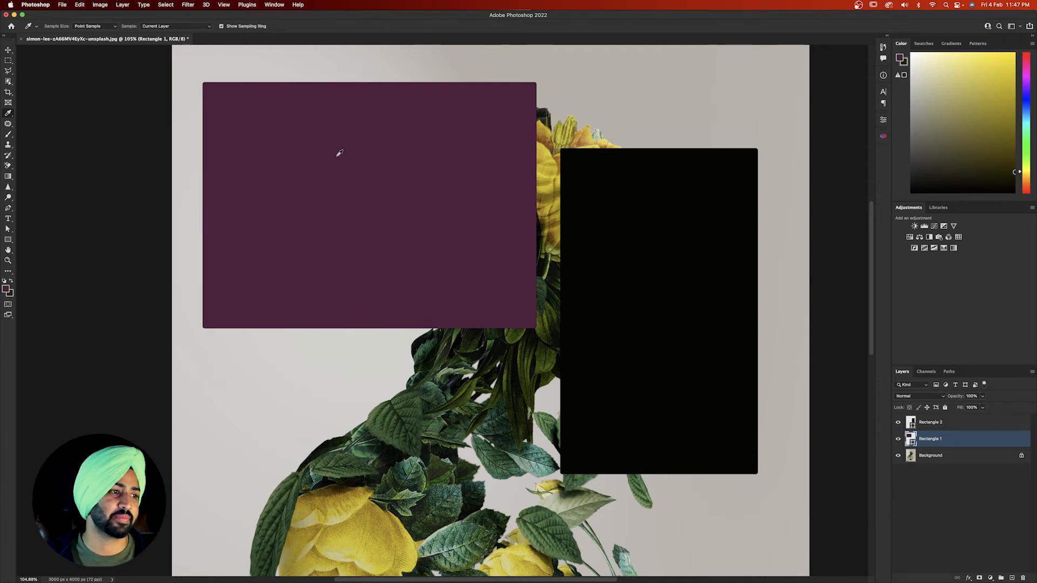
drag(339, 154, 339, 153)
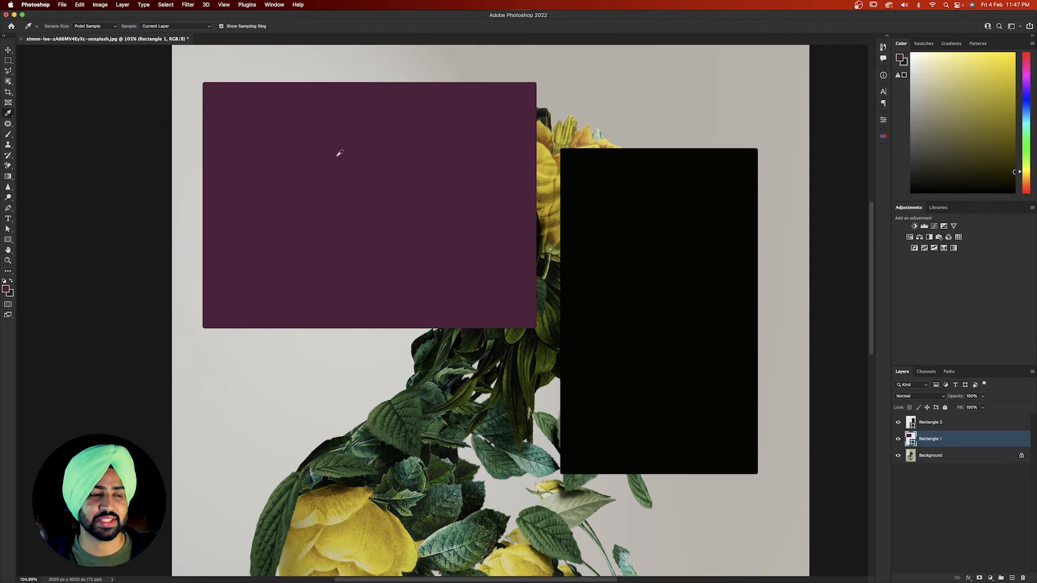
- Set the eyedropper to sample Current & Below and sample from the black rectangle across to the purple one
click(190, 27)
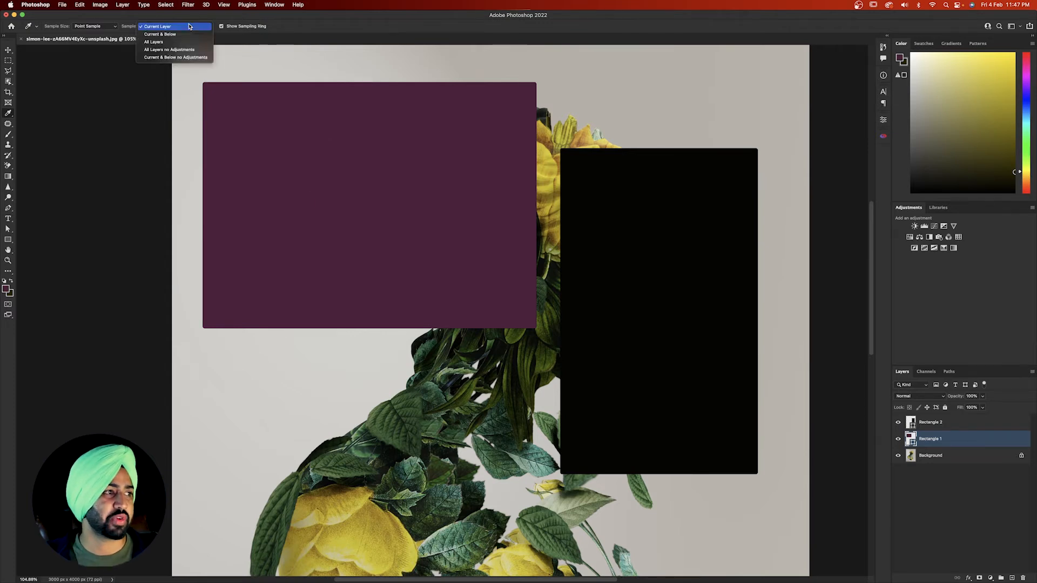
click(184, 34)
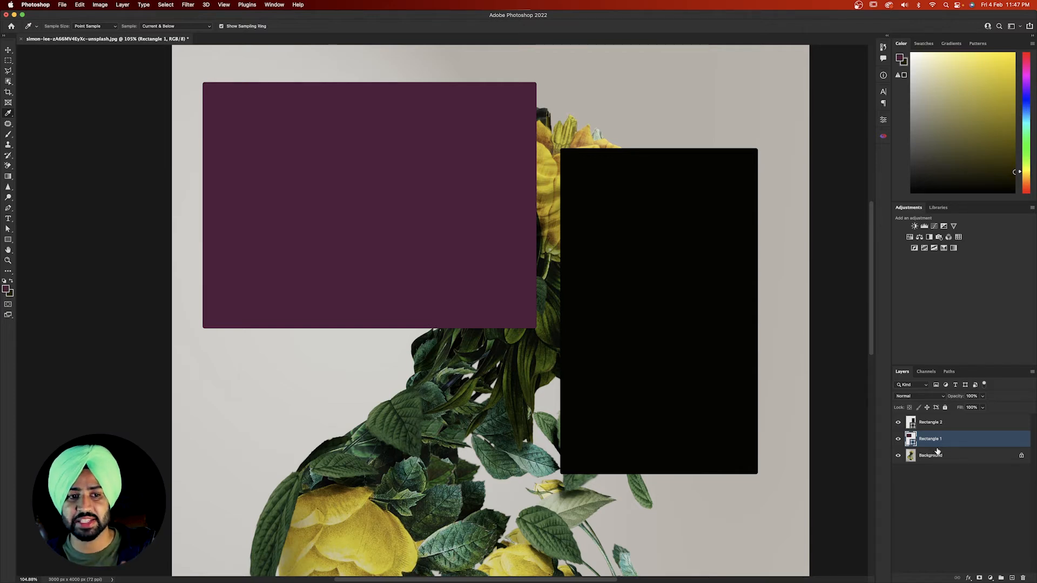
click(717, 366)
drag(718, 367, 447, 174)
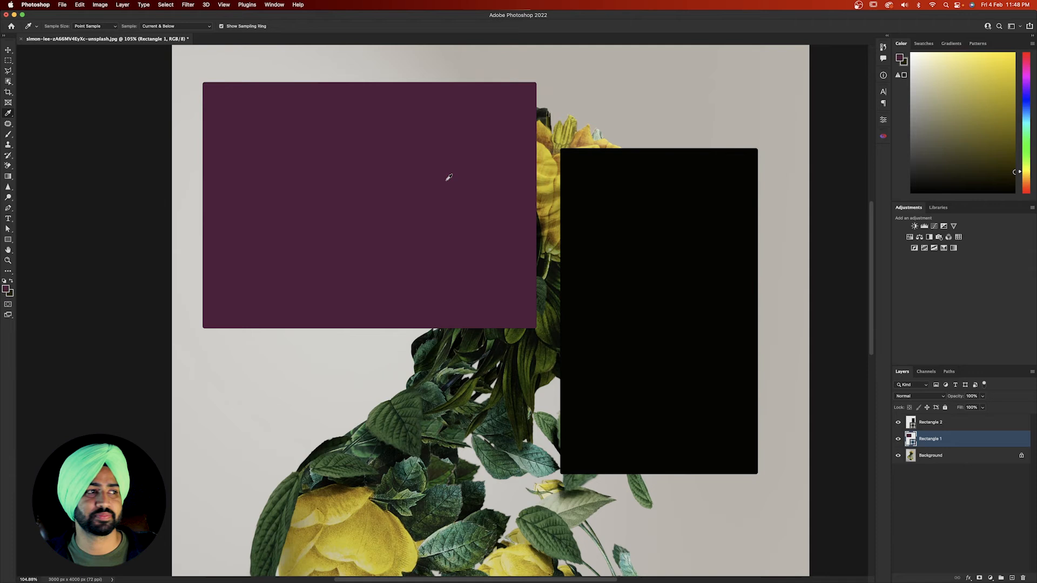
- Set the eyedropper to sample All Layers and delete the purple and black rectangles
click(171, 26)
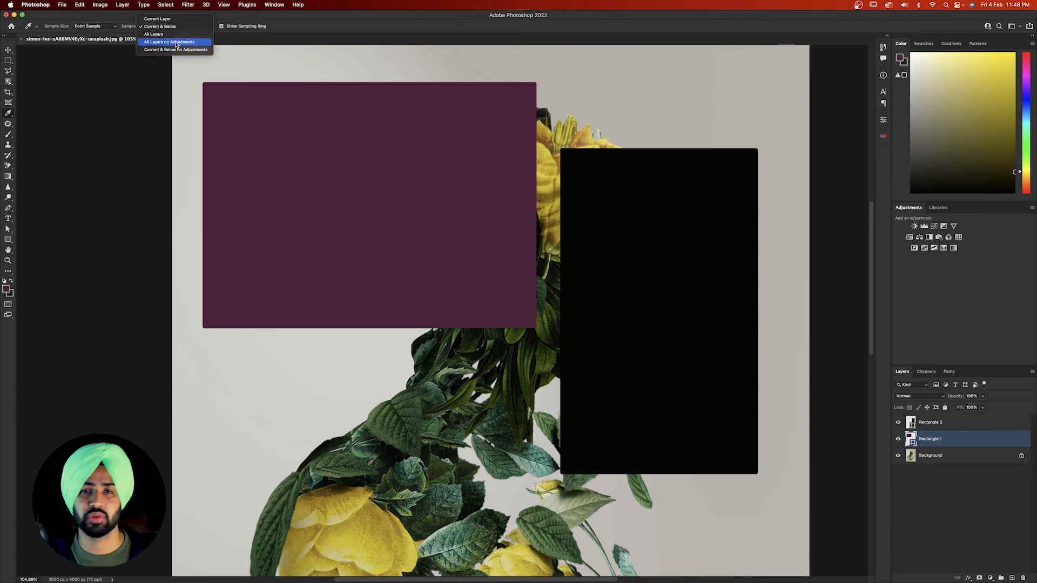
click(168, 35)
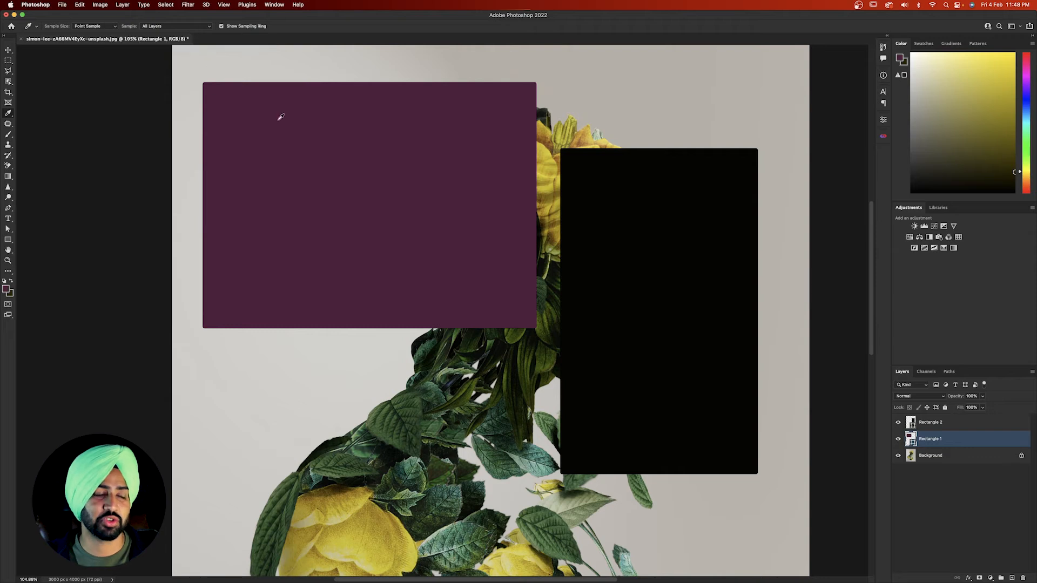
key(v)
key(Delete)
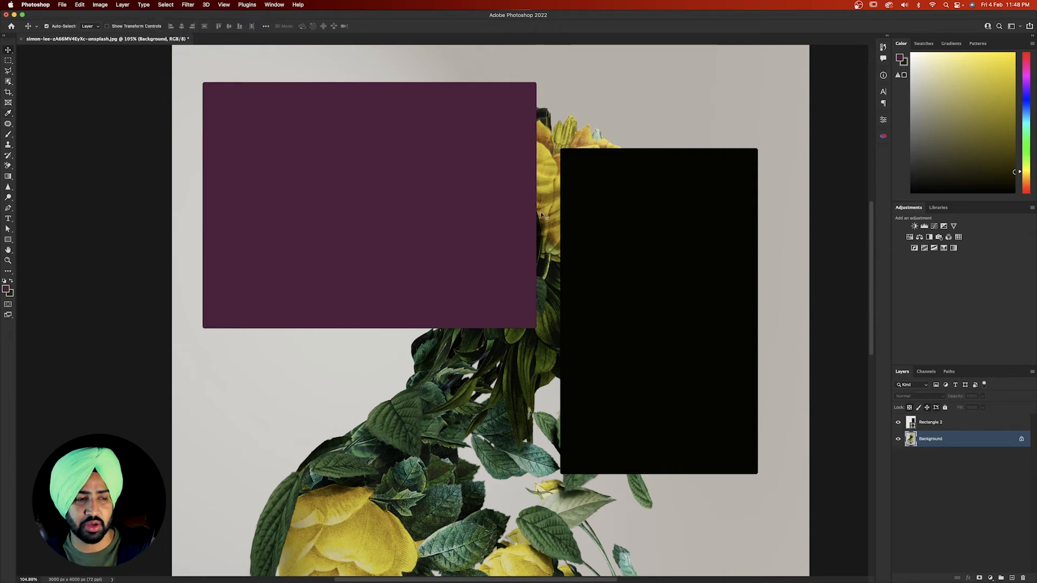
click(670, 255)
key(Delete)
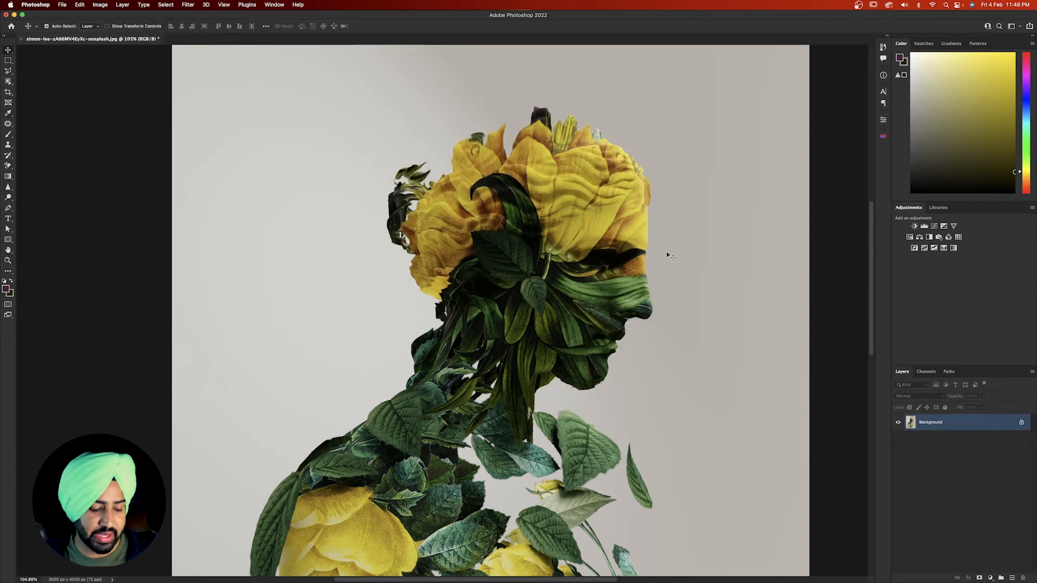
- With the Brush tool active, sample yellow from the petal and paint a stroke on the background beside the face
key(b)
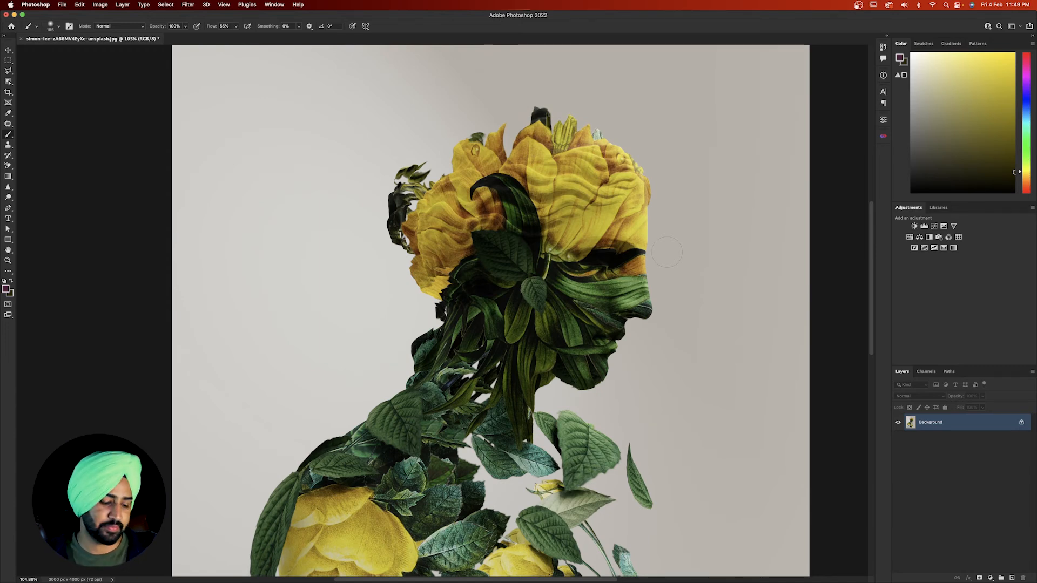
scroll(667, 252, up, 6)
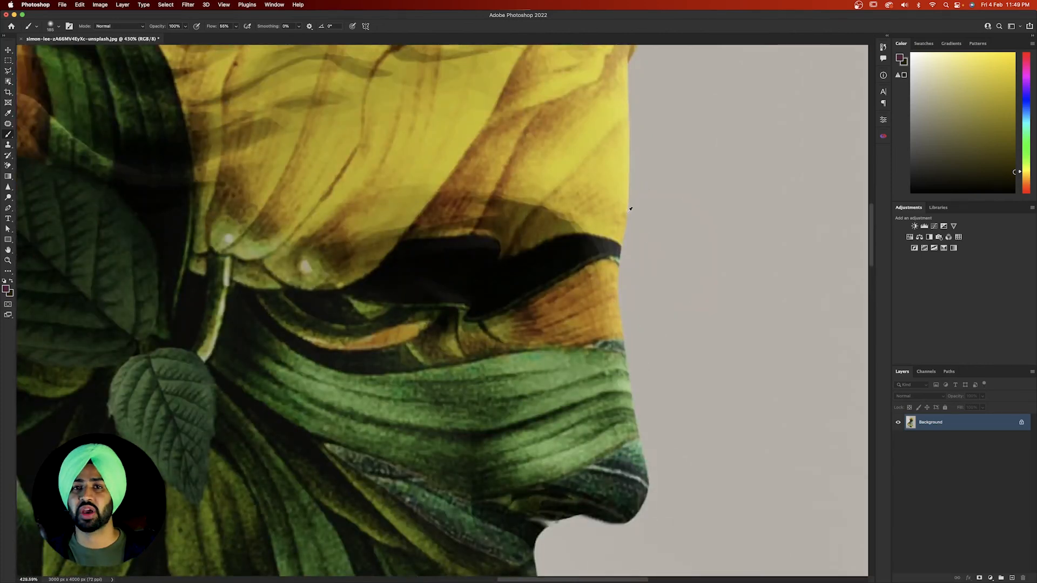
alt+click(557, 169)
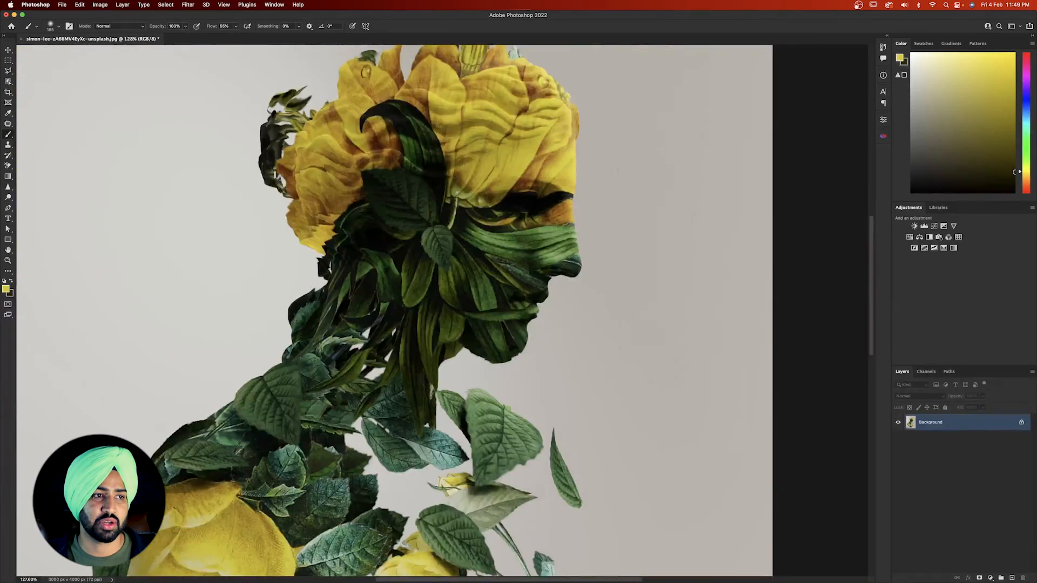
drag(632, 168, 761, 130)
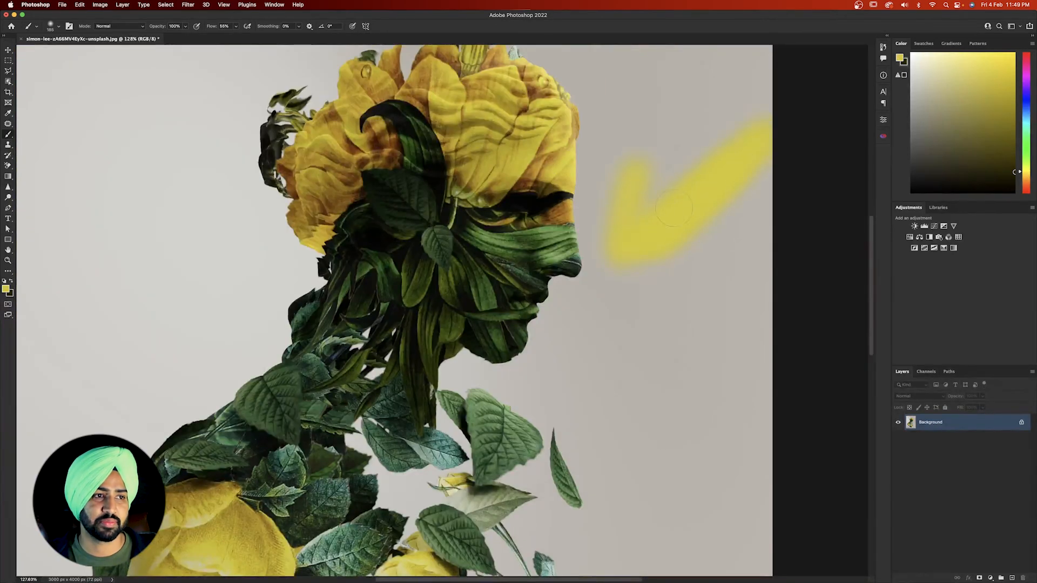
- Sample dark green, lighter green and golden yellow from the image while brushing, painting strokes of each below the yellow one
alt+click(518, 264)
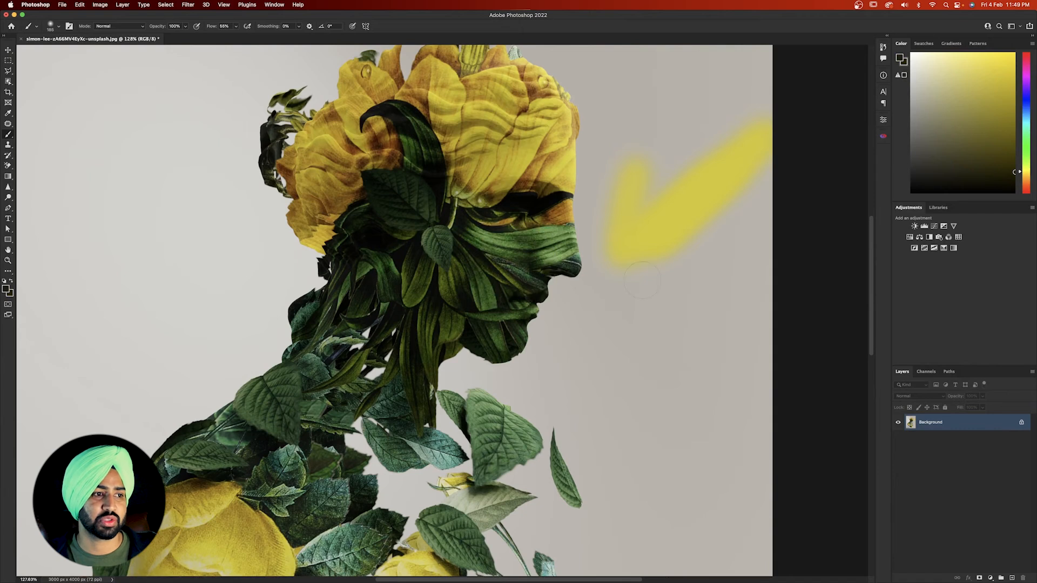
drag(638, 284, 775, 198)
mouse_move(680, 270)
mouse_down()
mouse_move(793, 169)
mouse_move(656, 332)
mouse_up()
alt+click(488, 410)
mouse_move(722, 353)
mouse_down()
mouse_move(656, 365)
mouse_move(704, 352)
mouse_up()
alt+click(190, 516)
mouse_move(575, 402)
mouse_down()
mouse_move(776, 317)
mouse_move(587, 399)
mouse_up()
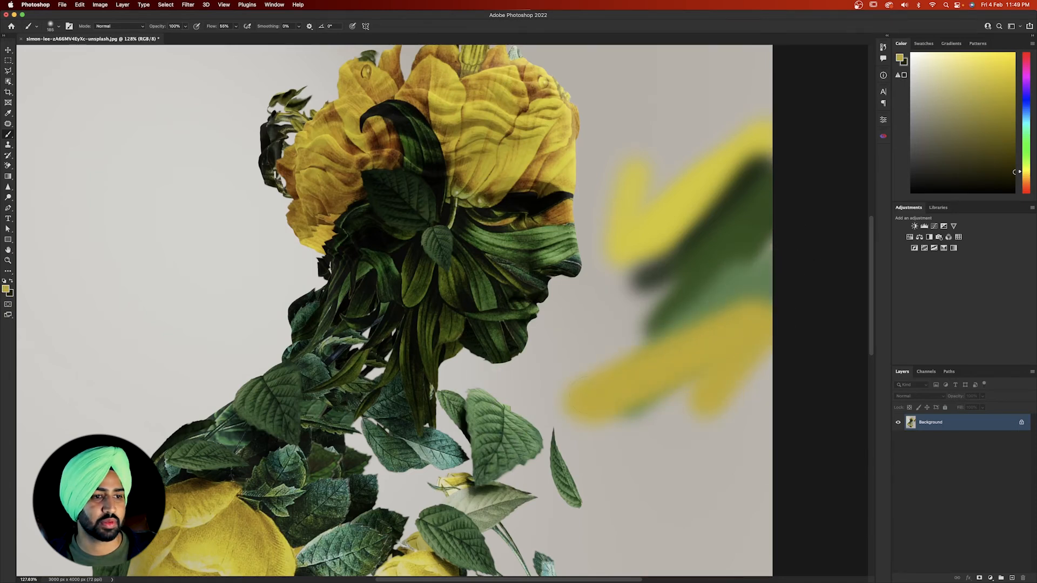
- Open the color picker for the foreground color
click(6, 289)
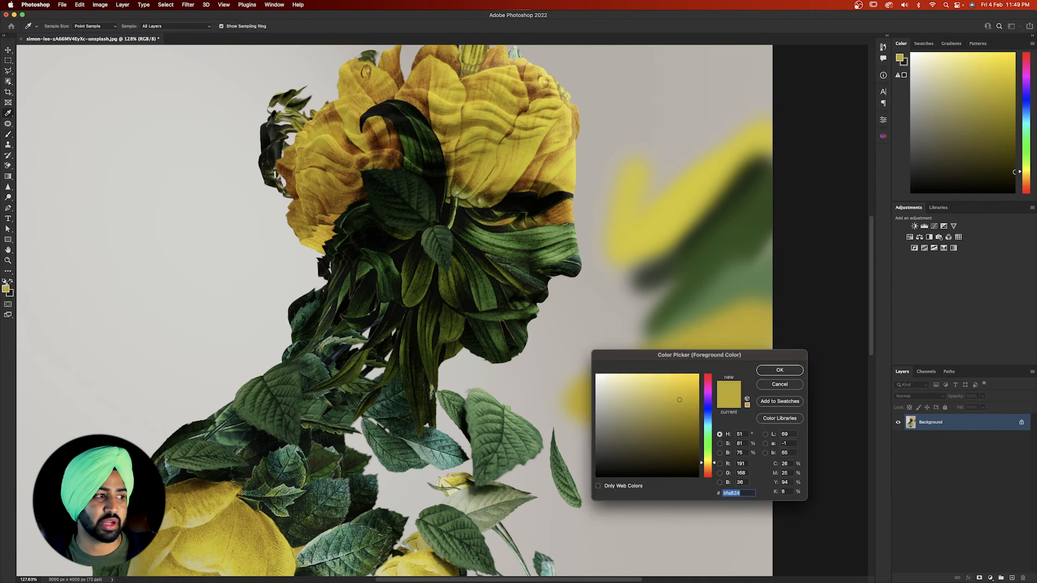